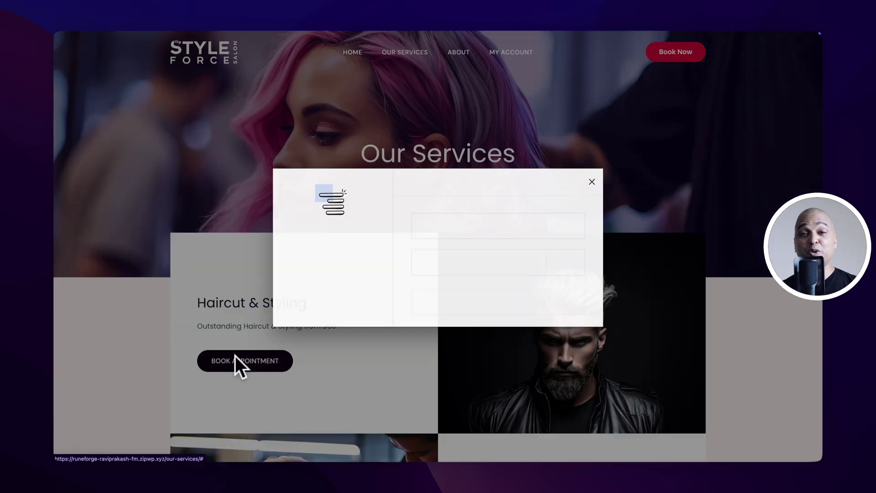
Step: Choose Haircut & Styling, then July 25 and the 10:00am slot in the booking form
{"action": "left_click", "coordinate": [463, 230]}
{"action": "left_click", "coordinate": [459, 283]}
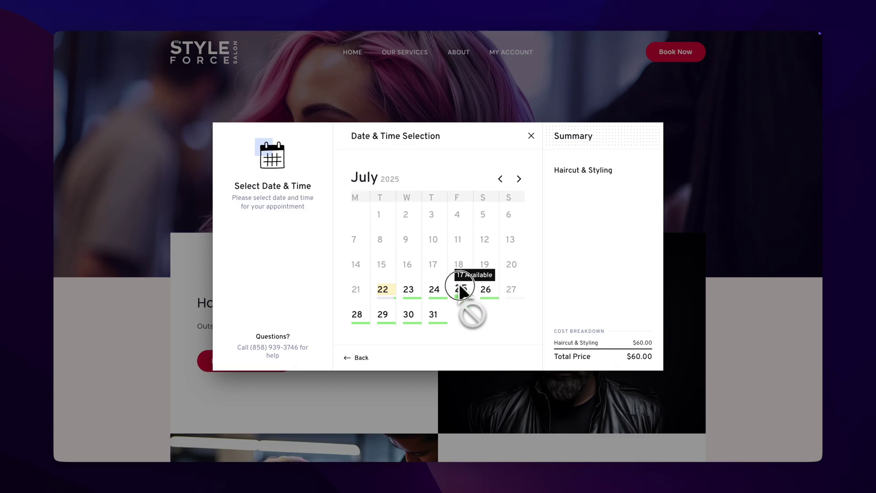
{"action": "left_click", "coordinate": [371, 335]}
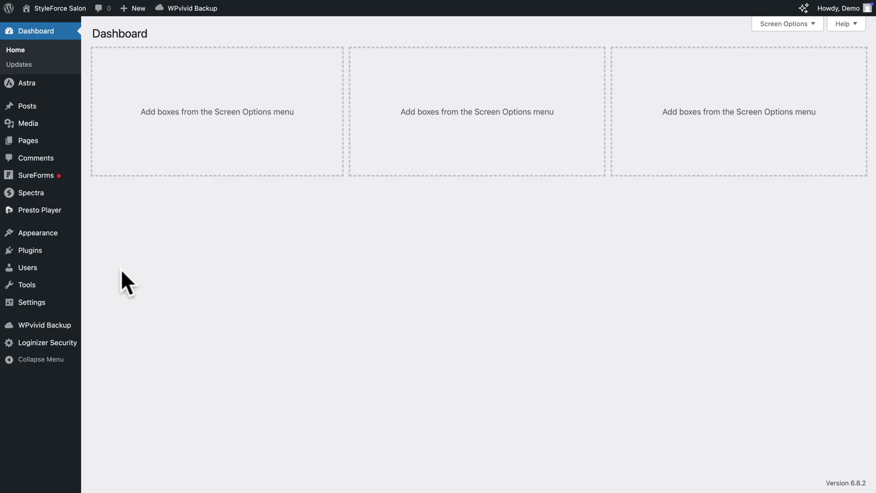
Step: Install the LatePoint plugin from Add Plugin and activate it
{"action": "mouse_move", "coordinate": [39, 251]}
{"action": "left_click", "coordinate": [91, 265]}
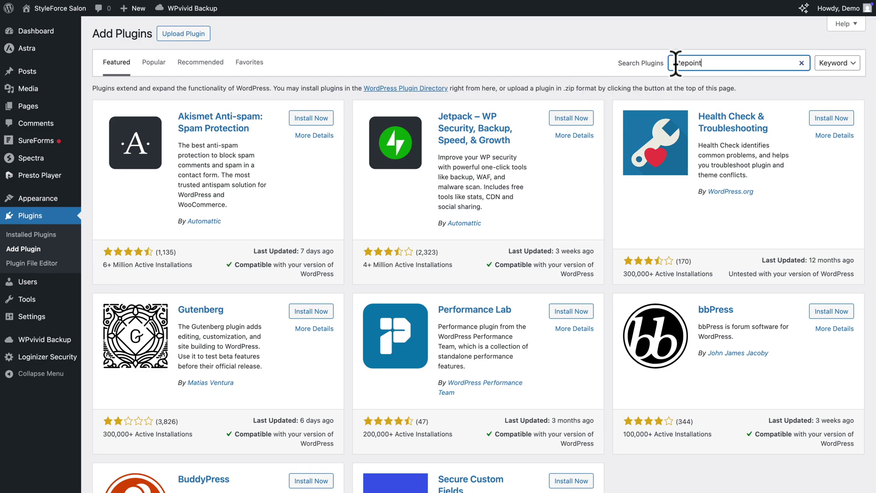
{"action": "left_click", "coordinate": [322, 123]}
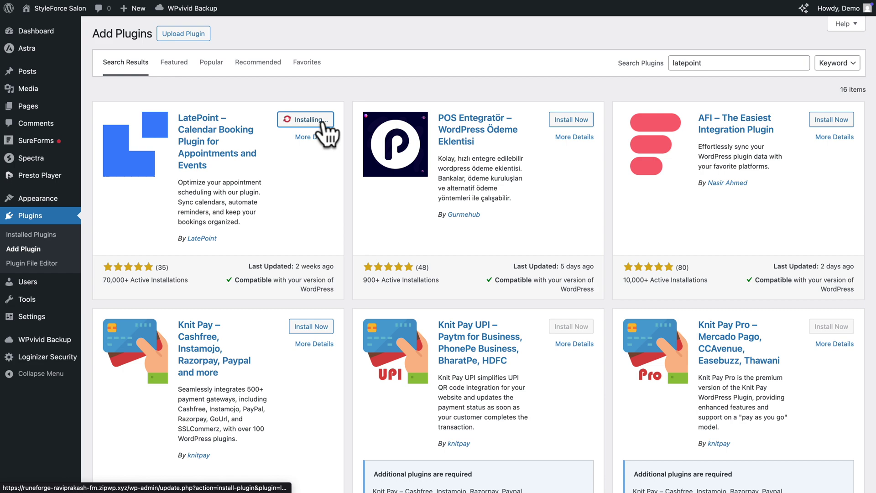
{"action": "left_click", "coordinate": [322, 120]}
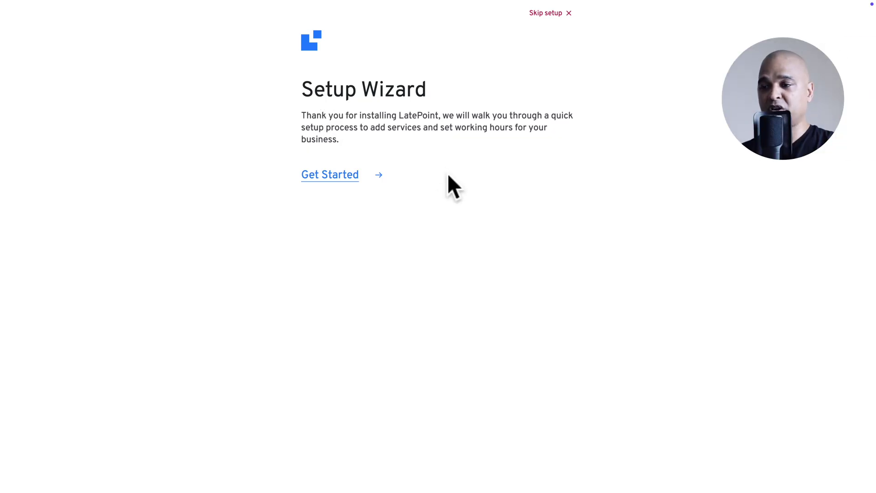
Step: Start the setup wizard and enter the notification contact's first name and phone number
{"action": "left_click", "coordinate": [357, 176]}
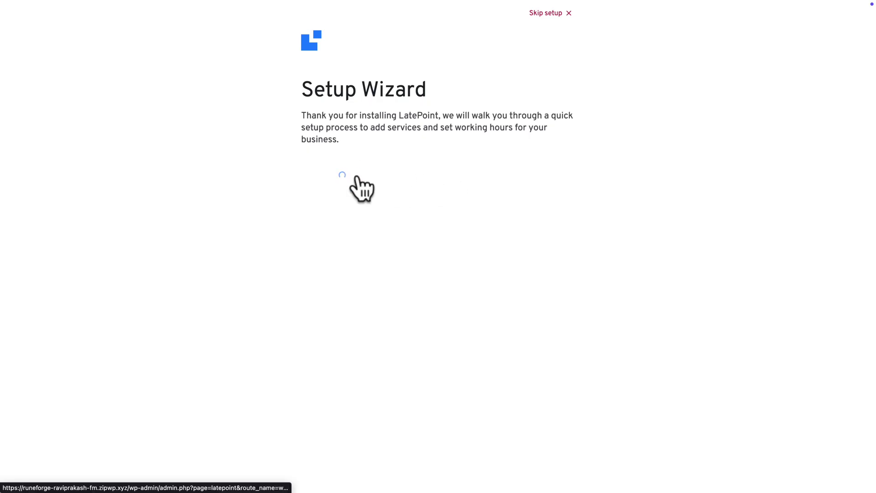
{"action": "left_click", "coordinate": [332, 128]}
{"action": "type", "text": "Kay"}
{"action": "left_click", "coordinate": [483, 154]}
{"action": "type", "text": "555555555555"}
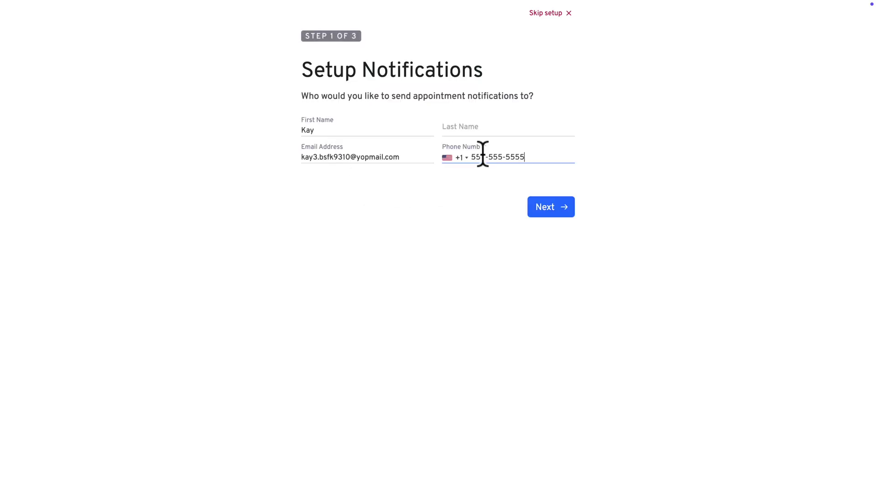
{"action": "left_click", "coordinate": [557, 209]}
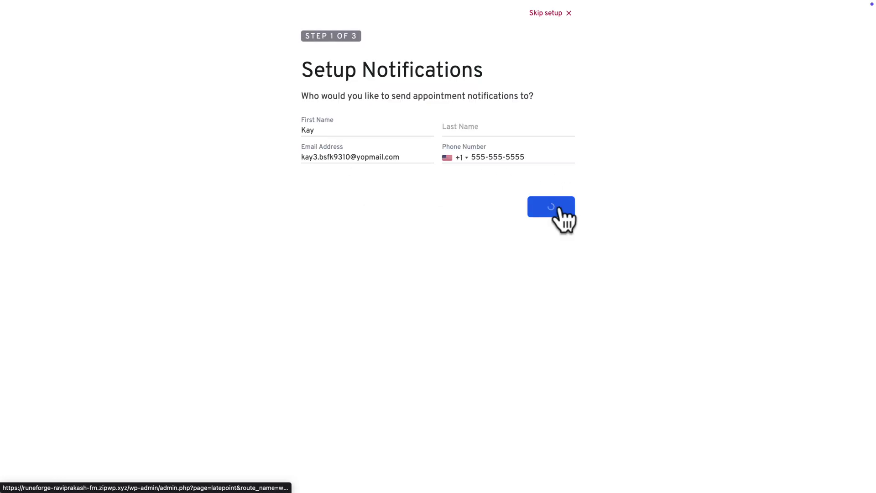
Step: Add a 'Haircut & Styling' service, keep the default work hours, and open the dashboard
{"action": "left_click", "coordinate": [403, 151]}
{"action": "type", "text": "Haircut & Styling"}
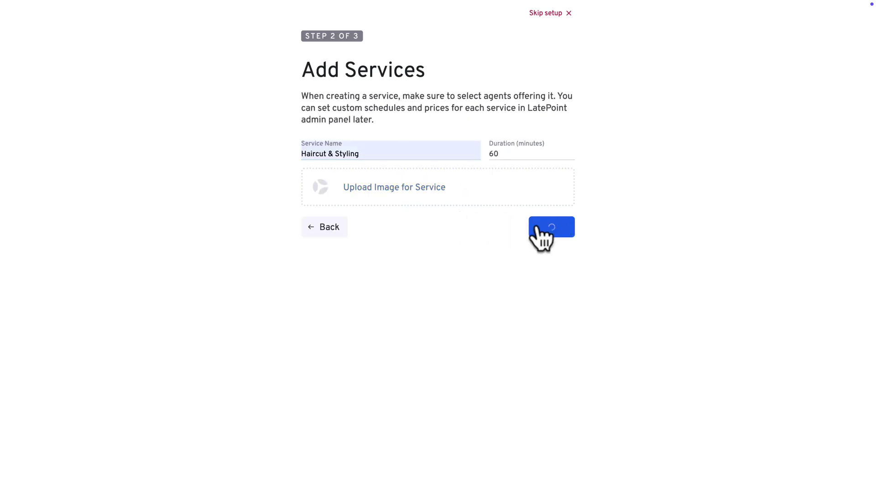
{"action": "left_click", "coordinate": [545, 255]}
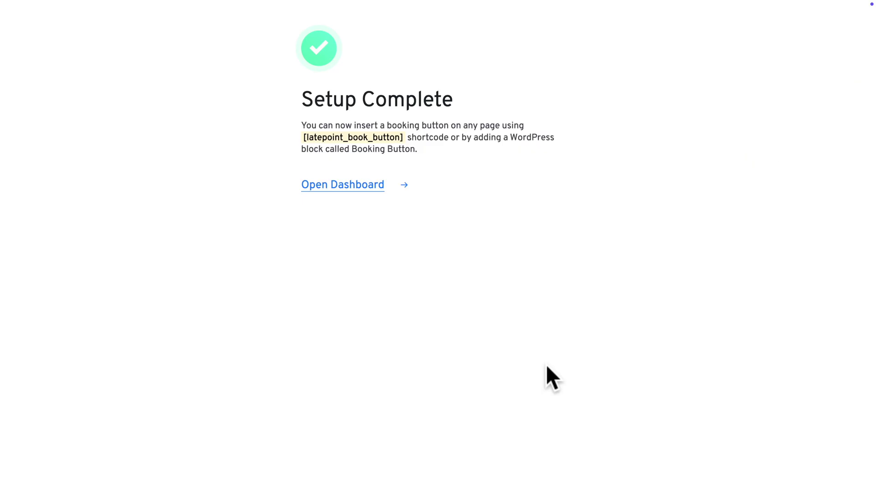
{"action": "left_click", "coordinate": [369, 185]}
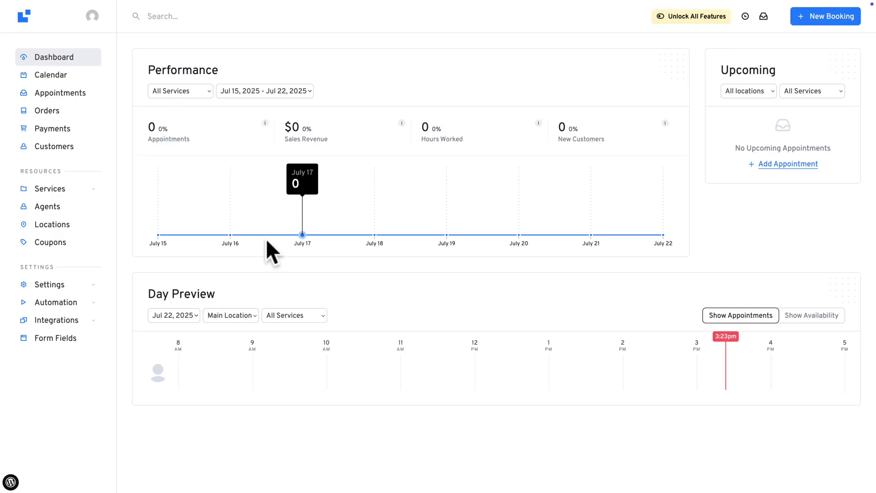
{"action": "left_click", "coordinate": [11, 482]}
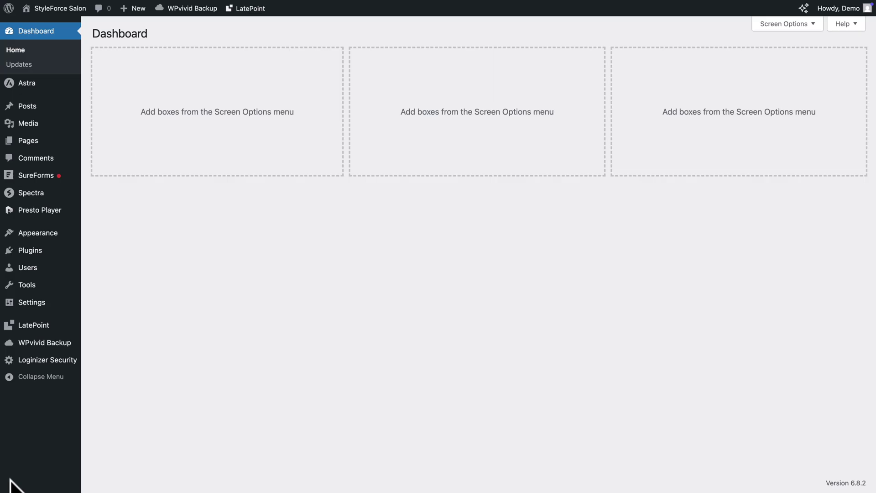
{"action": "left_click", "coordinate": [26, 328]}
{"action": "mouse_move", "coordinate": [24, 330]}
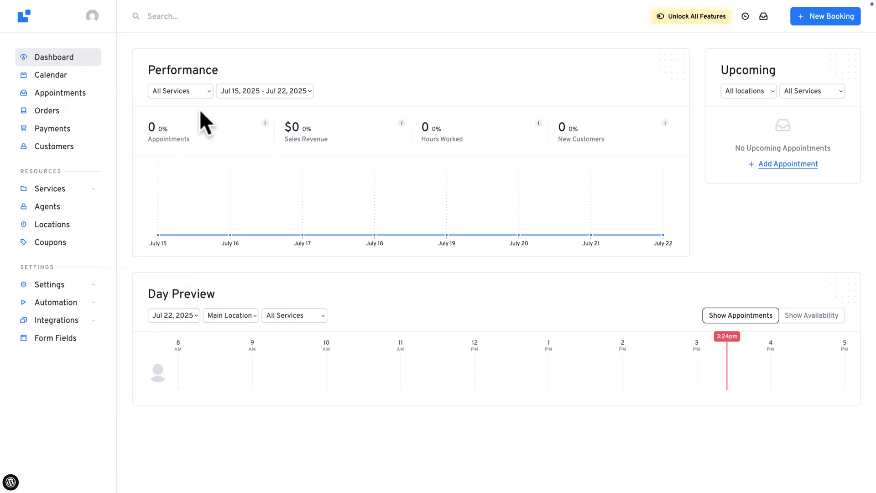
{"action": "mouse_move", "coordinate": [234, 180]}
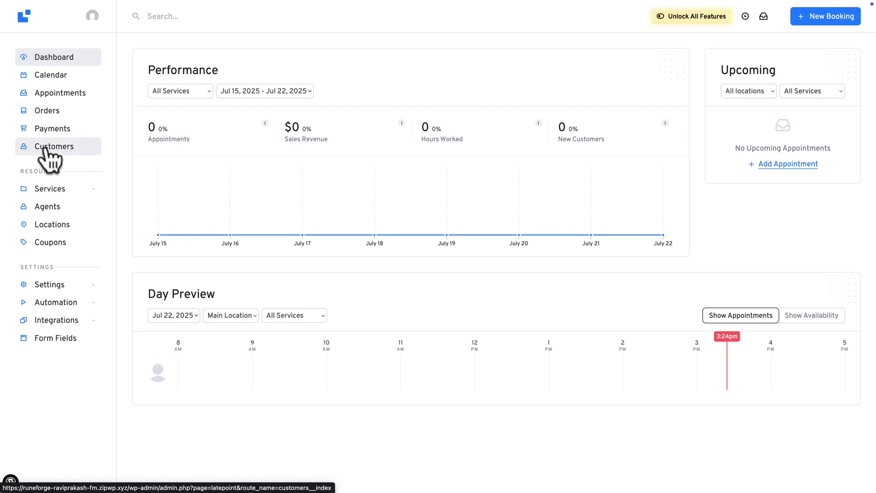
Step: Edit Haircut & Styling: background colour #DD183B, charge amount $60, minimum display price $60
{"action": "left_click", "coordinate": [36, 190]}
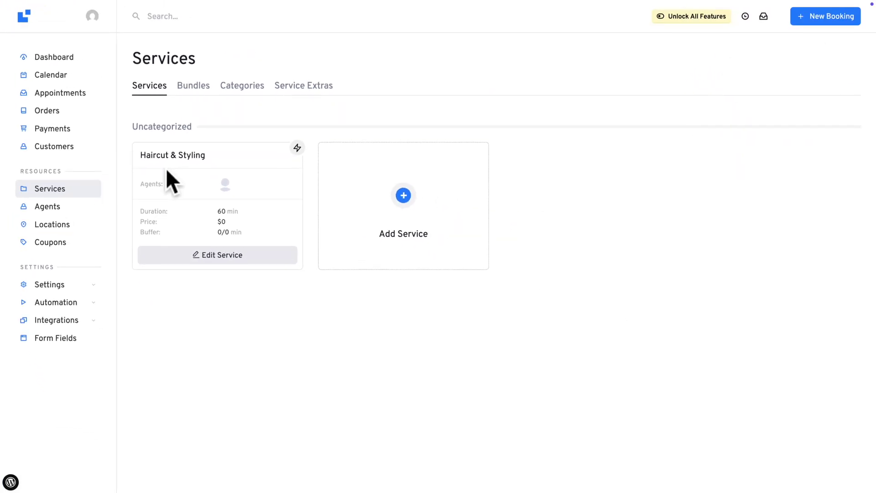
{"action": "left_click", "coordinate": [197, 255]}
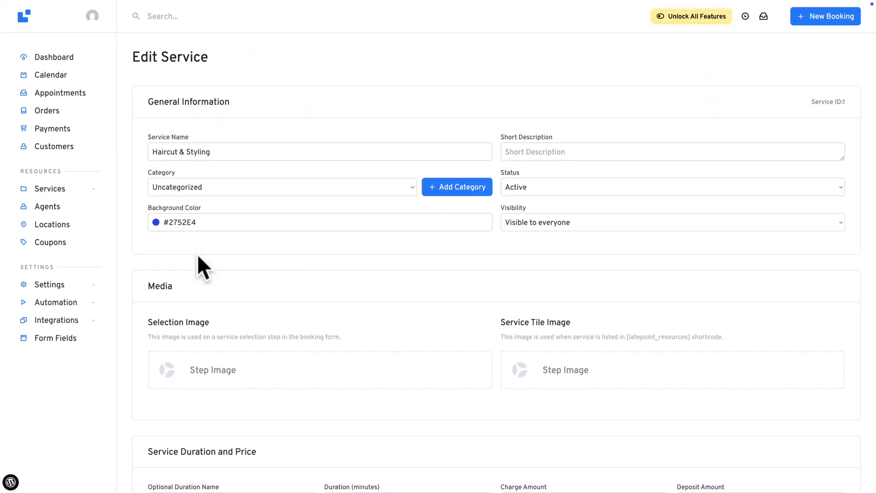
{"action": "double_click", "coordinate": [182, 223]}
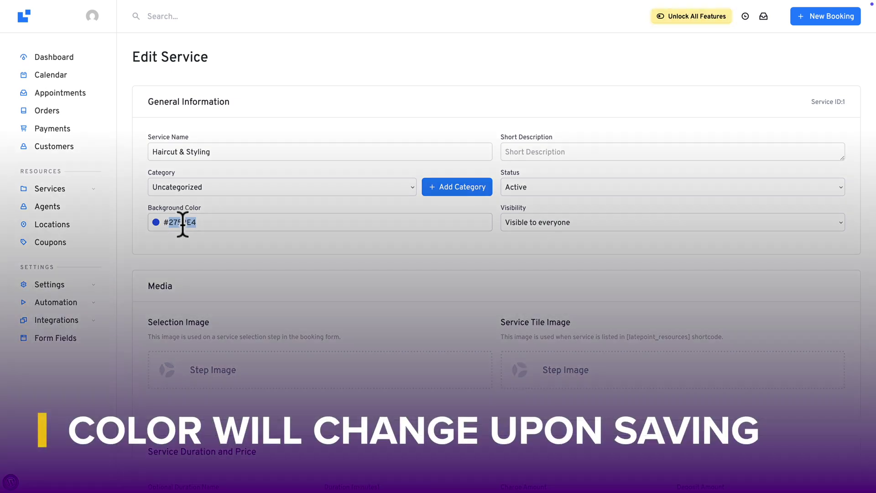
{"action": "scroll", "coordinate": [241, 273], "scroll_direction": "down", "scroll_amount": 4}
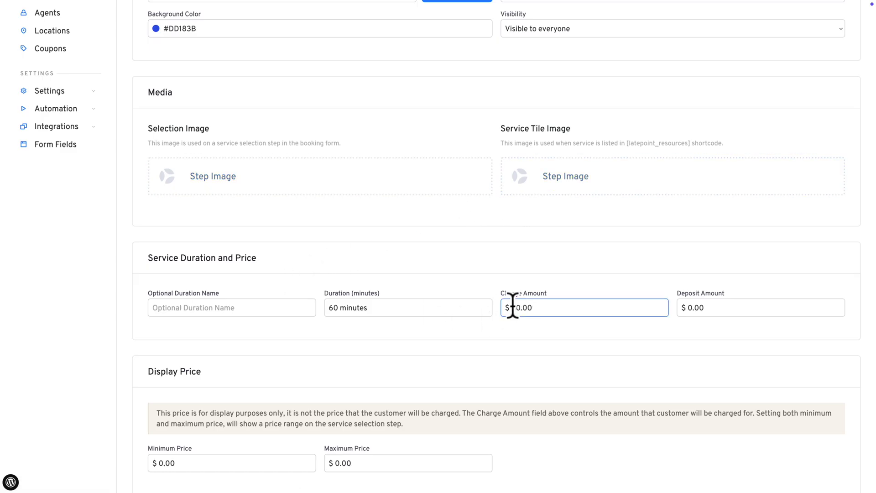
{"action": "scroll", "coordinate": [469, 360], "scroll_direction": "down", "scroll_amount": 5}
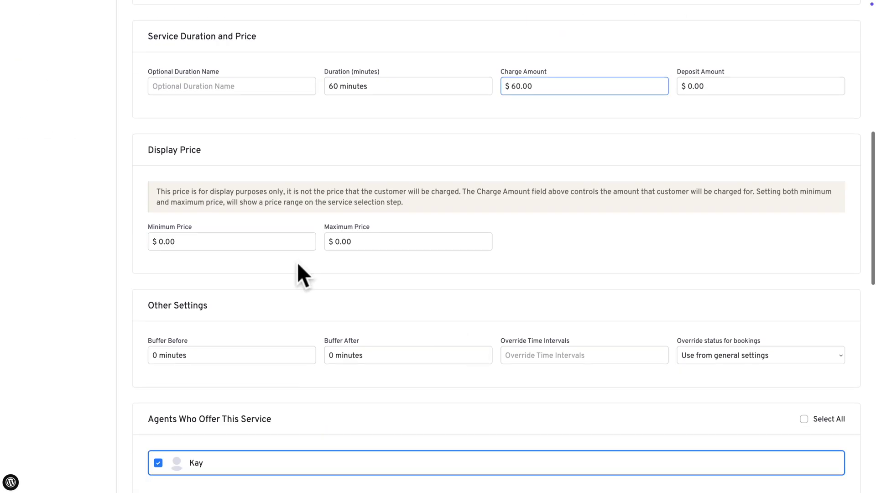
{"action": "left_click", "coordinate": [161, 241]}
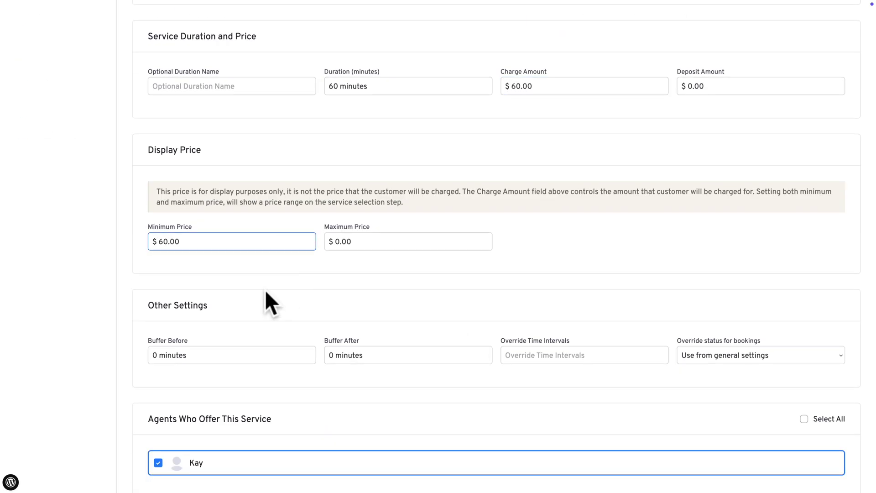
{"action": "scroll", "coordinate": [265, 290], "scroll_direction": "down", "scroll_amount": 3}
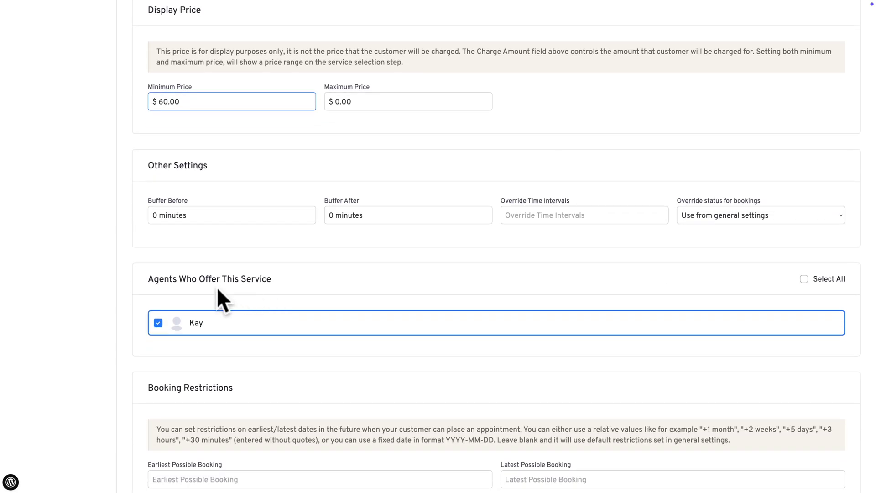
{"action": "scroll", "coordinate": [217, 289], "scroll_direction": "down", "scroll_amount": 10}
{"action": "scroll", "coordinate": [217, 288], "scroll_direction": "down", "scroll_amount": 1}
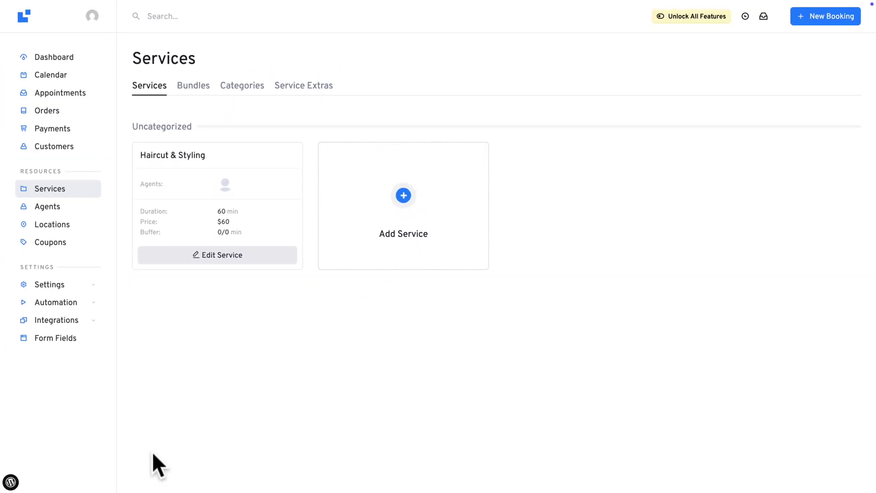
Step: Duplicate the Haircut & Styling service, confirm the copy, and select its name
{"action": "left_click", "coordinate": [209, 256]}
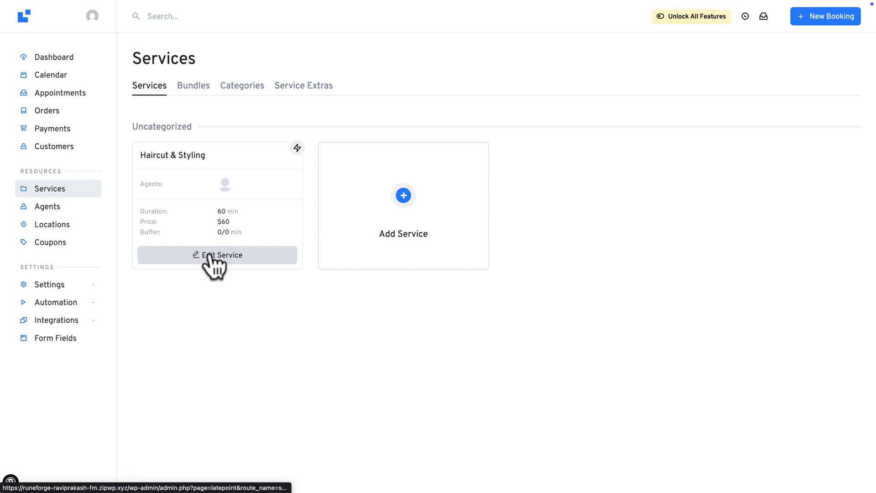
{"action": "scroll", "coordinate": [424, 387], "scroll_direction": "down", "scroll_amount": 15}
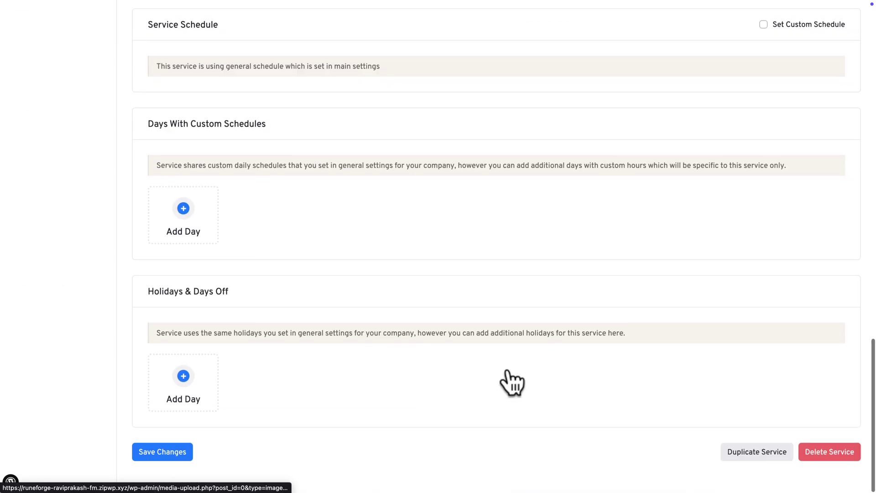
{"action": "left_click", "coordinate": [765, 449]}
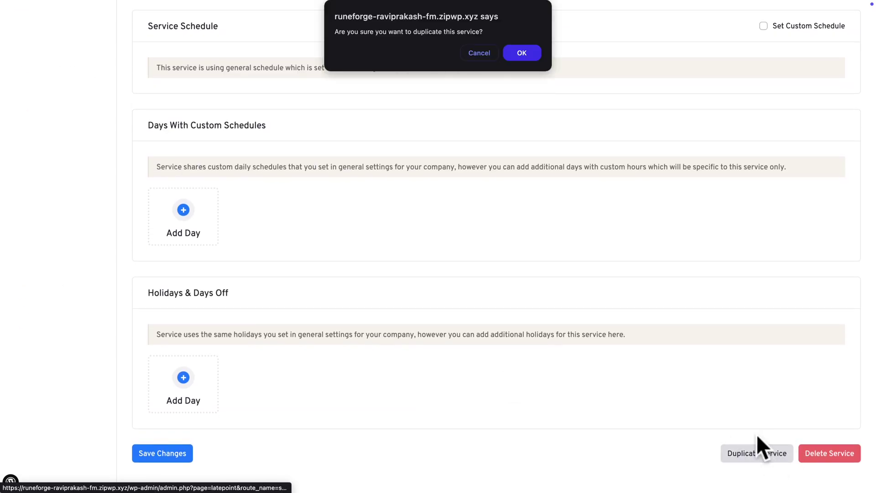
{"action": "left_click", "coordinate": [520, 49]}
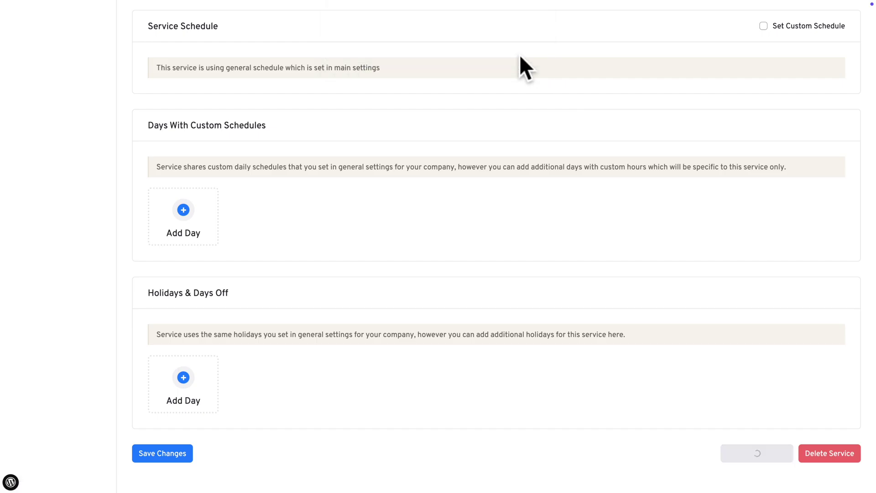
{"action": "triple_click", "coordinate": [233, 154]}
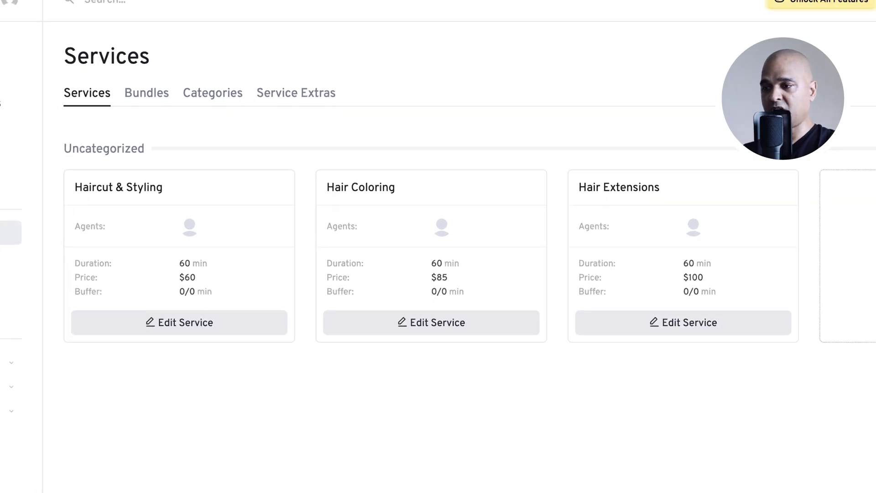
{"action": "left_click", "coordinate": [43, 208]}
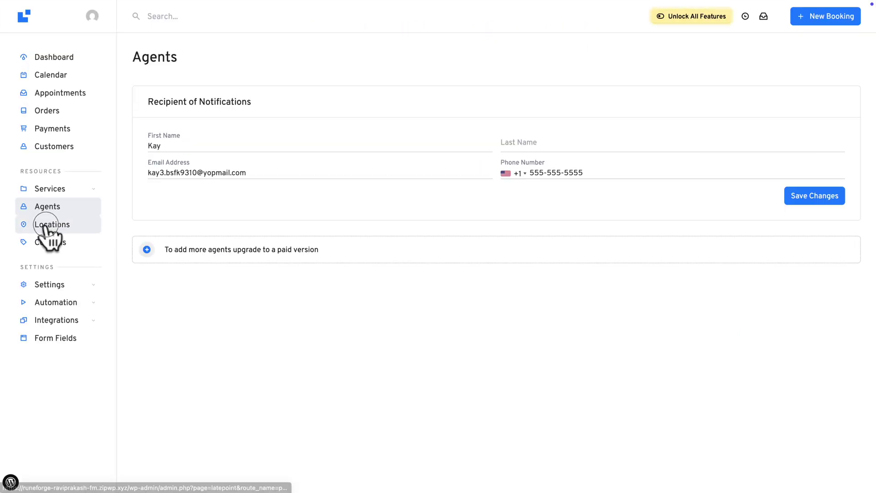
Step: Check the Locations page and the Pro-only Coupons page in the LatePoint sidebar
{"action": "left_click", "coordinate": [46, 226]}
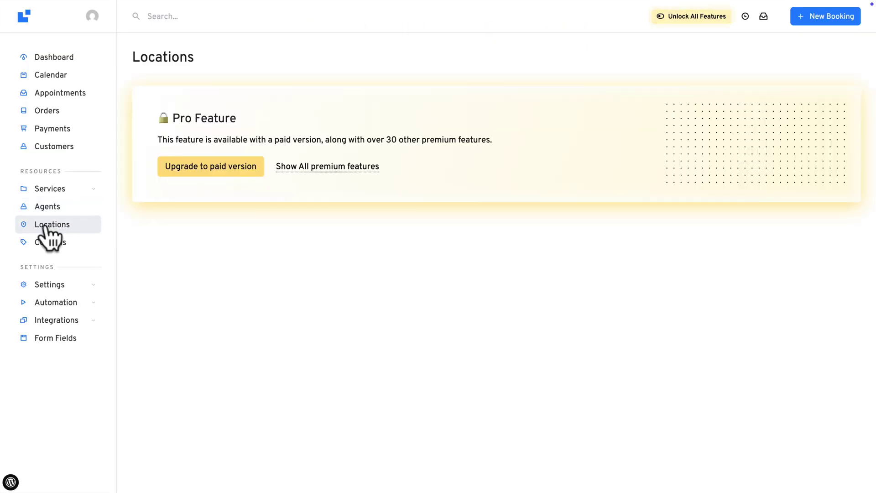
{"action": "left_click", "coordinate": [47, 244]}
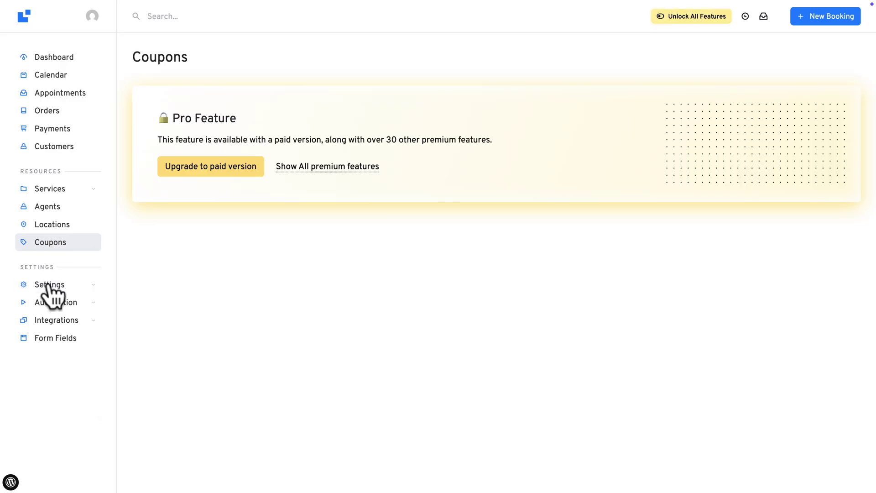
{"action": "left_click", "coordinate": [50, 285]}
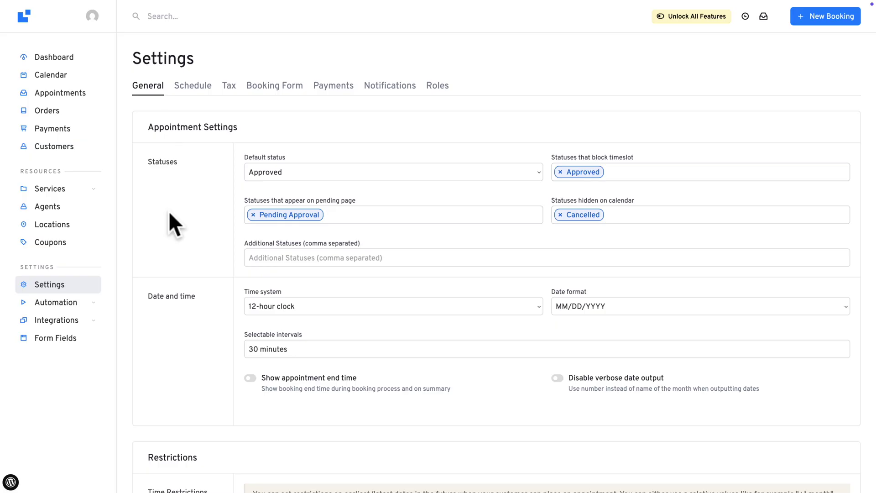
Step: Scroll through the General settings, from appointment options down to currency, phone and customer options
{"action": "scroll", "coordinate": [168, 221], "scroll_direction": "down", "scroll_amount": 8}
{"action": "scroll", "coordinate": [171, 247], "scroll_direction": "down", "scroll_amount": 6}
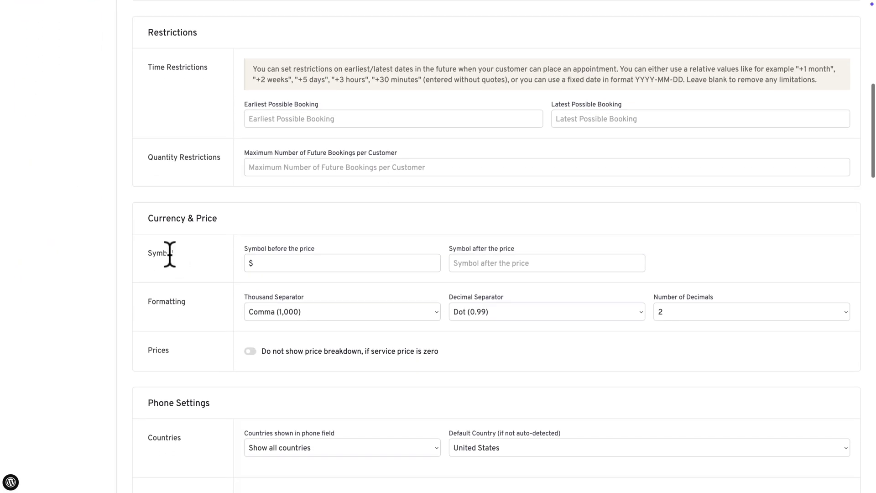
{"action": "scroll", "coordinate": [170, 255], "scroll_direction": "down", "scroll_amount": 8}
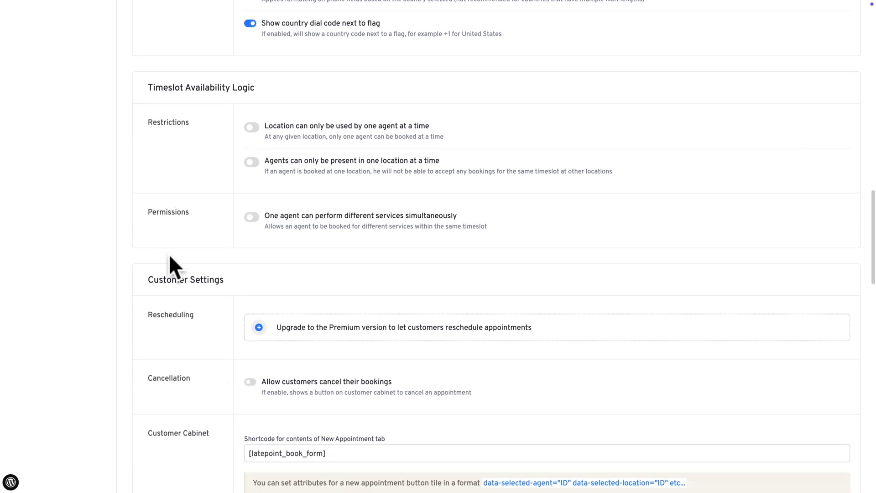
{"action": "scroll", "coordinate": [170, 256], "scroll_direction": "down", "scroll_amount": 3}
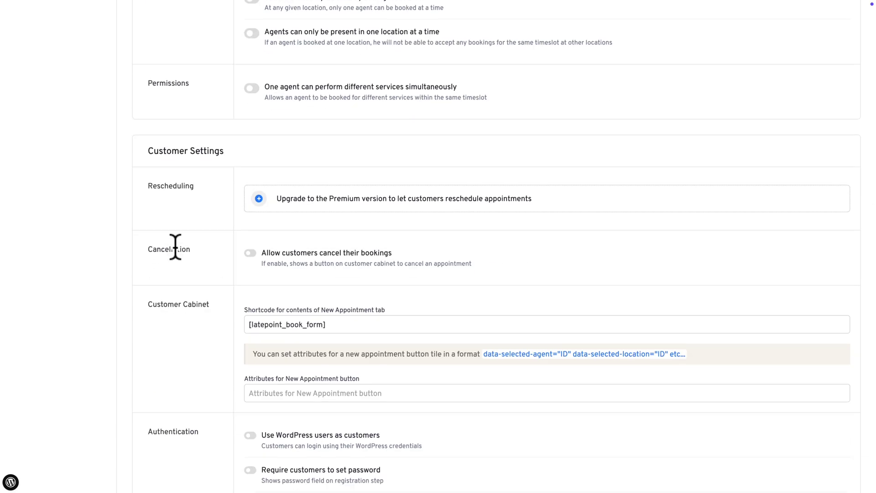
{"action": "scroll", "coordinate": [174, 248], "scroll_direction": "down", "scroll_amount": 20}
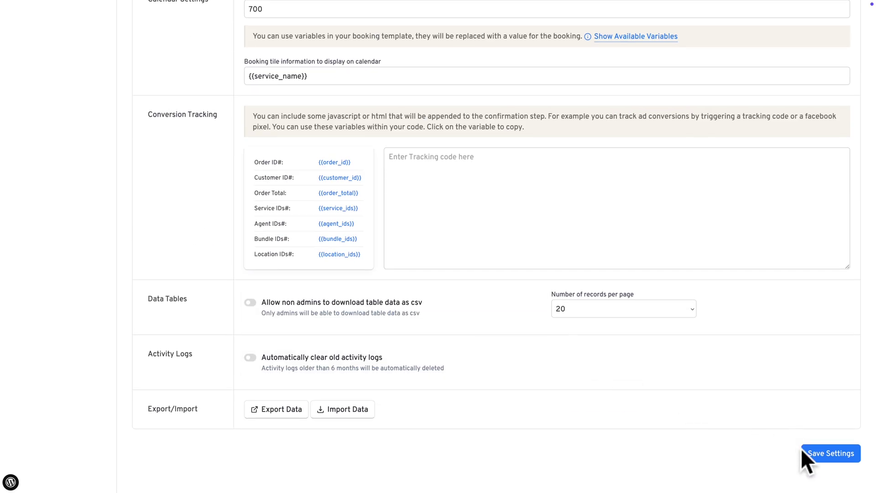
{"action": "scroll", "coordinate": [803, 462], "scroll_direction": "up", "scroll_amount": 20}
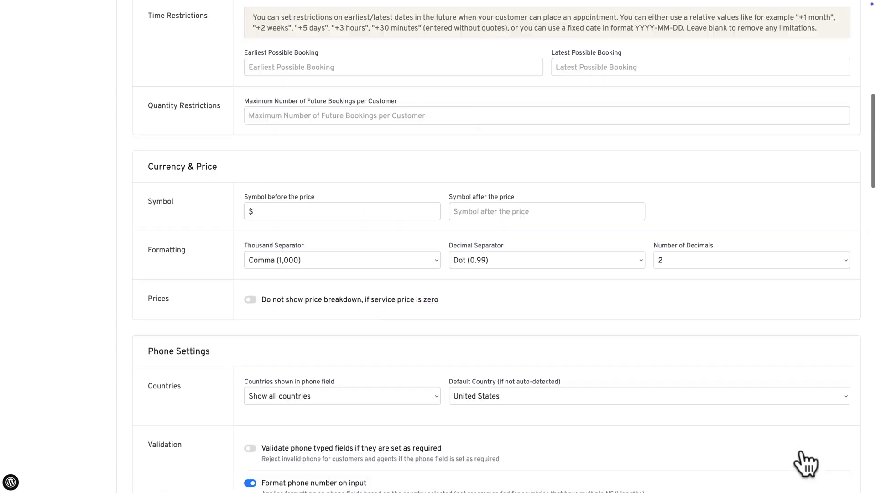
Step: Set Saturday hours to 08:00 am–08:00 pm and make Sunday a day off
{"action": "left_click", "coordinate": [187, 91]}
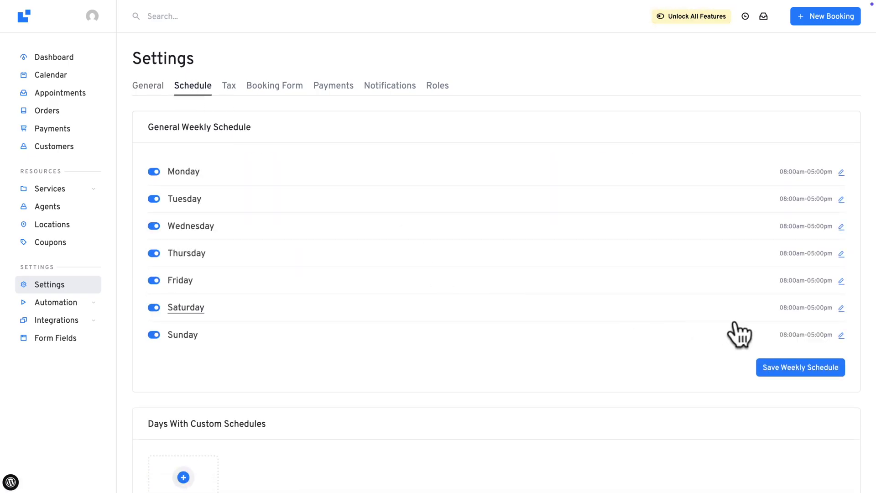
{"action": "left_click", "coordinate": [841, 308]}
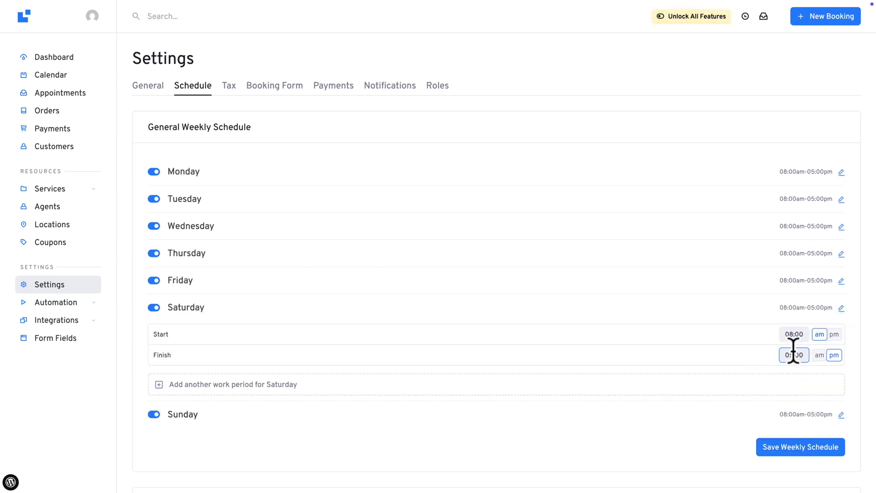
{"action": "left_click", "coordinate": [150, 413]}
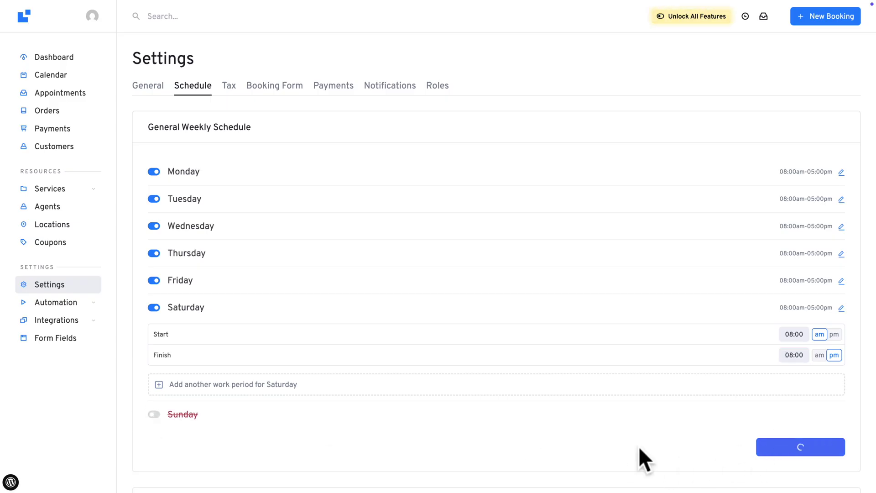
{"action": "scroll", "coordinate": [639, 449], "scroll_direction": "down", "scroll_amount": 6}
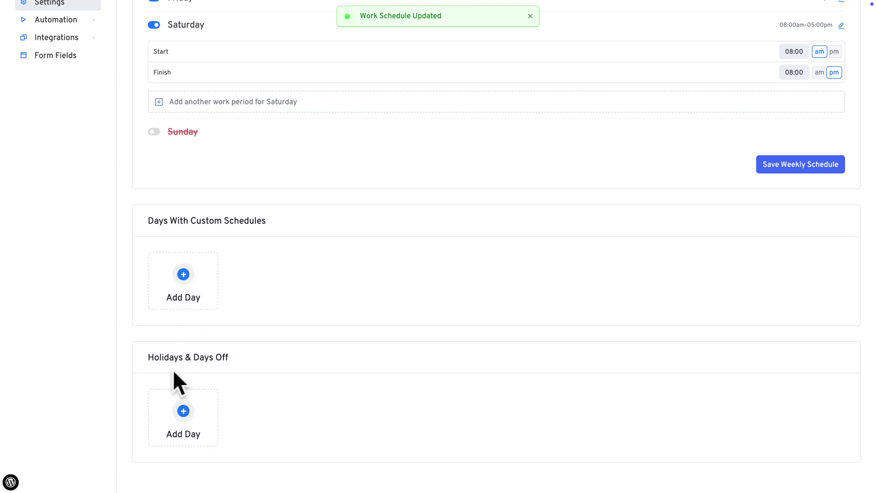
{"action": "scroll", "coordinate": [173, 370], "scroll_direction": "up", "scroll_amount": 10}
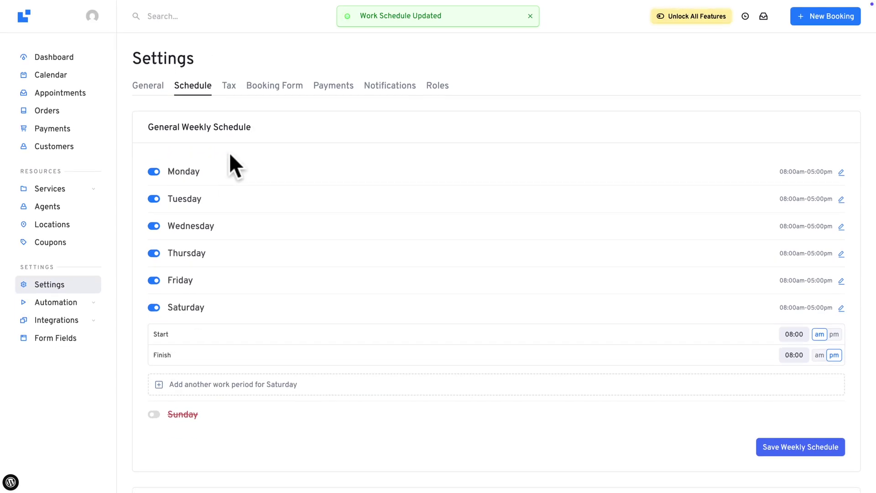
{"action": "left_click", "coordinate": [329, 87]}
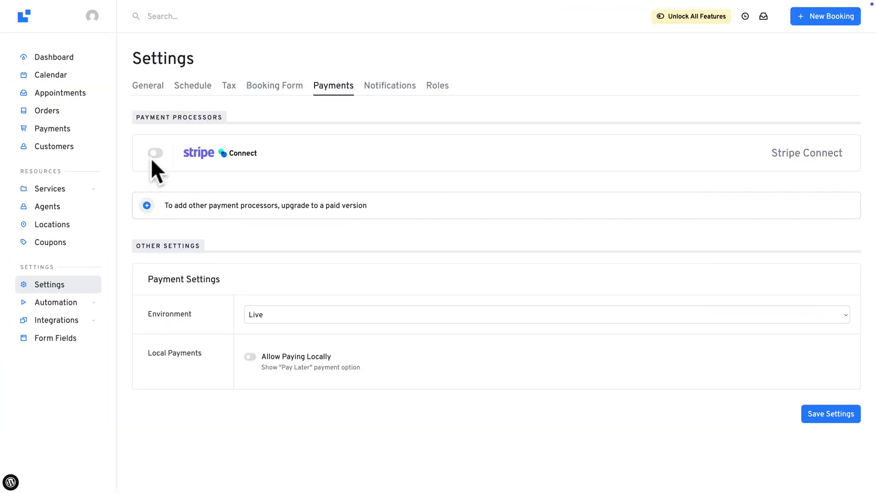
Step: Turn on Stripe Connect with a Live environment and allow customers to pay locally
{"action": "left_click", "coordinate": [155, 153]}
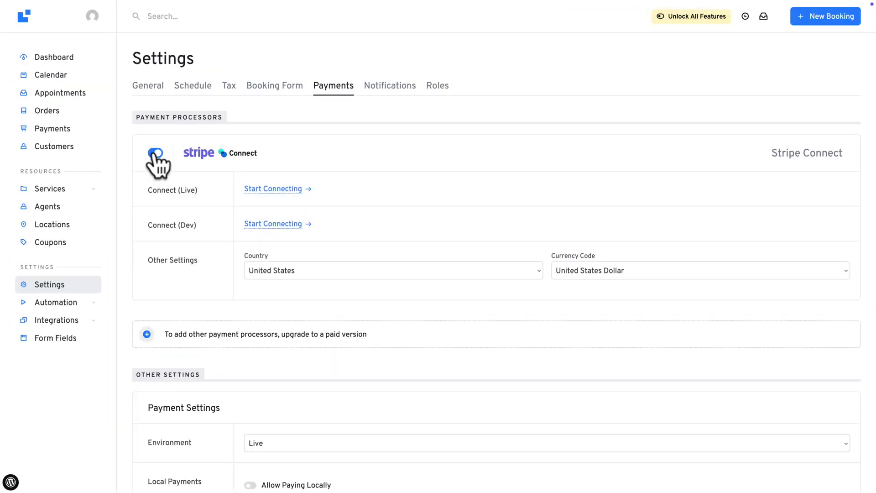
{"action": "left_click", "coordinate": [253, 189]}
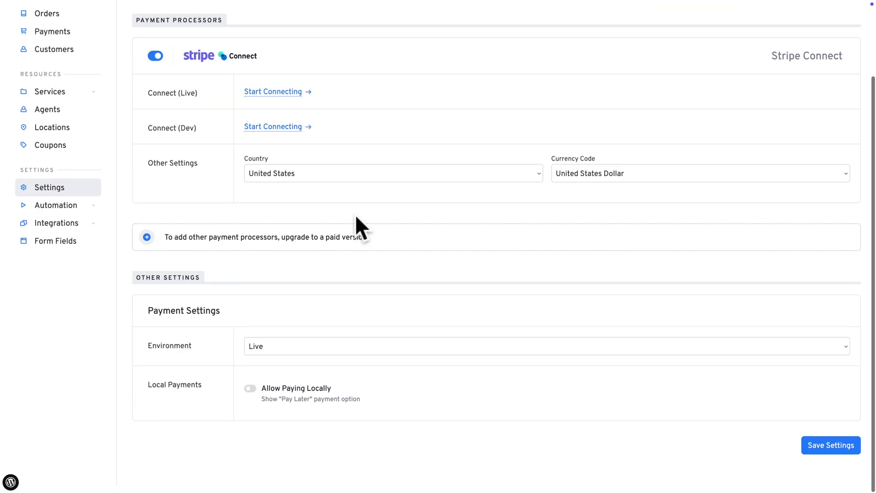
{"action": "scroll", "coordinate": [347, 218], "scroll_direction": "up", "scroll_amount": 1}
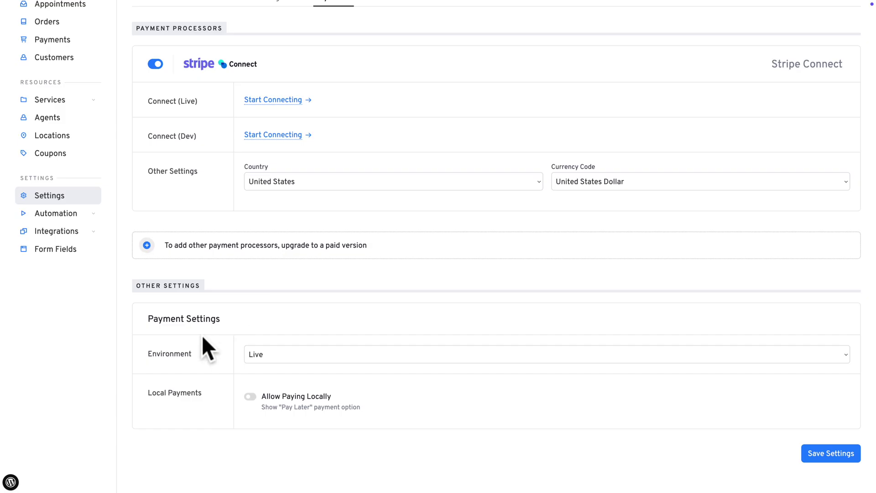
{"action": "left_click", "coordinate": [250, 353]}
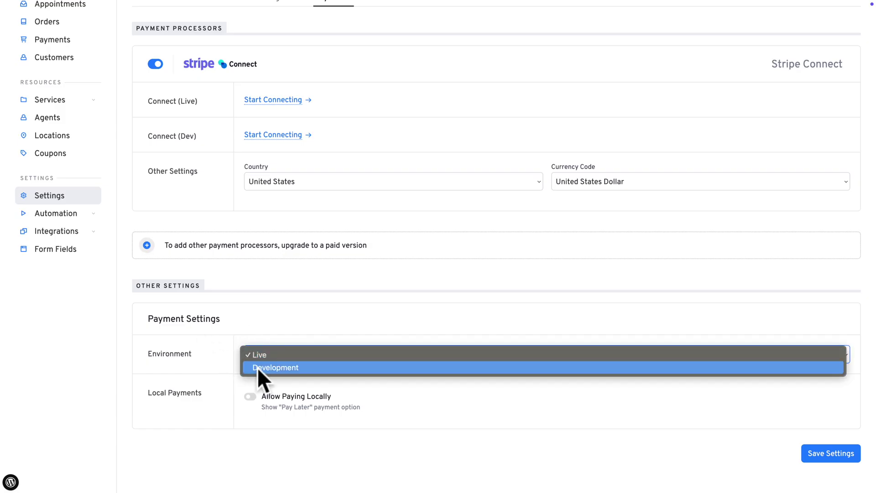
{"action": "left_click", "coordinate": [252, 387]}
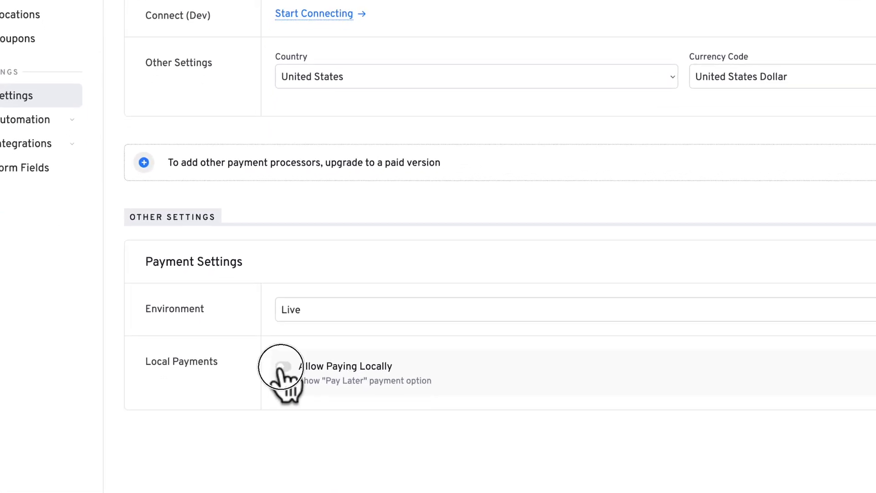
{"action": "left_click", "coordinate": [250, 396]}
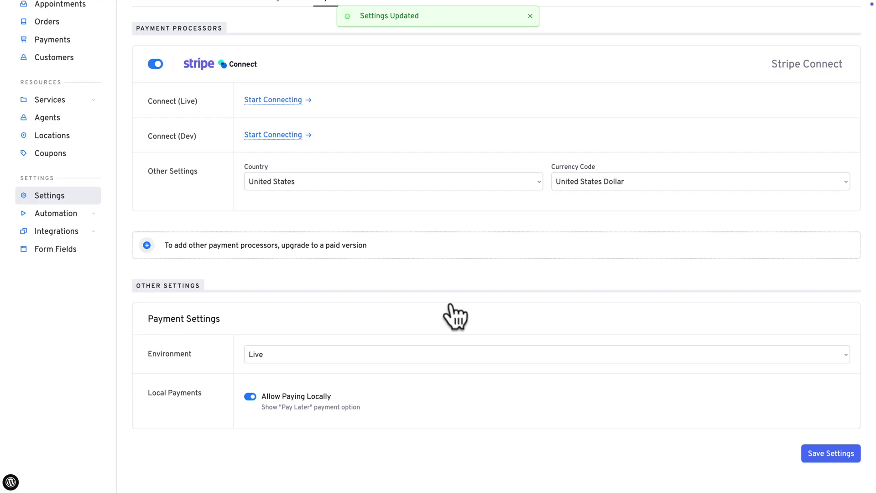
Step: Expand the New Booking Notification workflow and scroll through its agent email template
{"action": "left_click", "coordinate": [64, 215]}
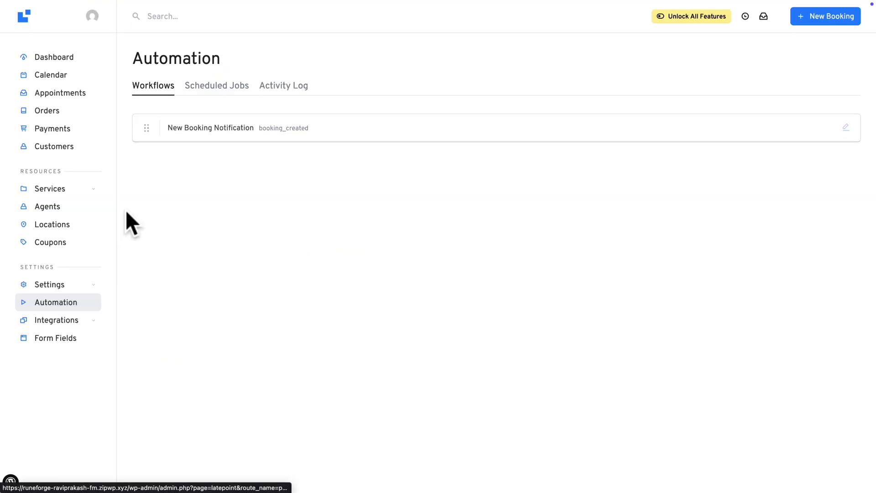
{"action": "left_click", "coordinate": [196, 129]}
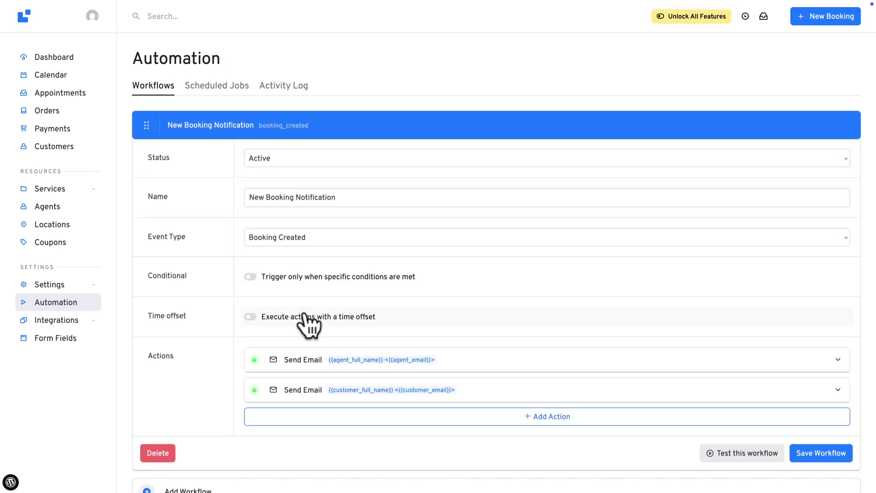
{"action": "left_click", "coordinate": [837, 362]}
{"action": "scroll", "coordinate": [623, 404], "scroll_direction": "down", "scroll_amount": 10}
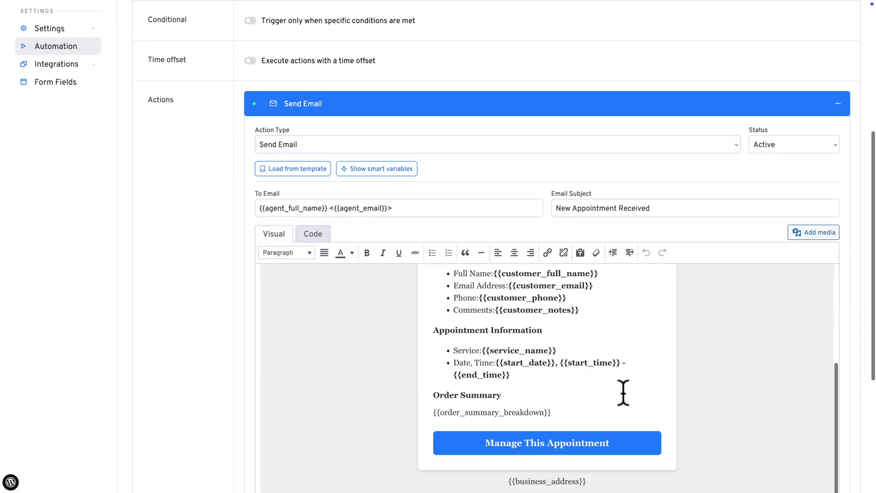
{"action": "scroll", "coordinate": [364, 390], "scroll_direction": "down", "scroll_amount": 5}
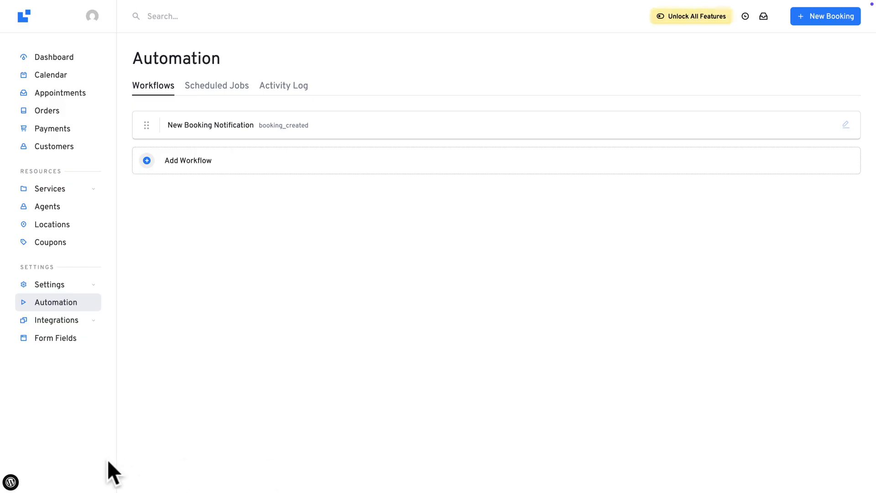
{"action": "left_click", "coordinate": [11, 483]}
Step: Return to WordPress admin's All Pages list with Customer Cabinet, Home, Our Services, About and Contact
{"action": "left_click", "coordinate": [18, 154]}
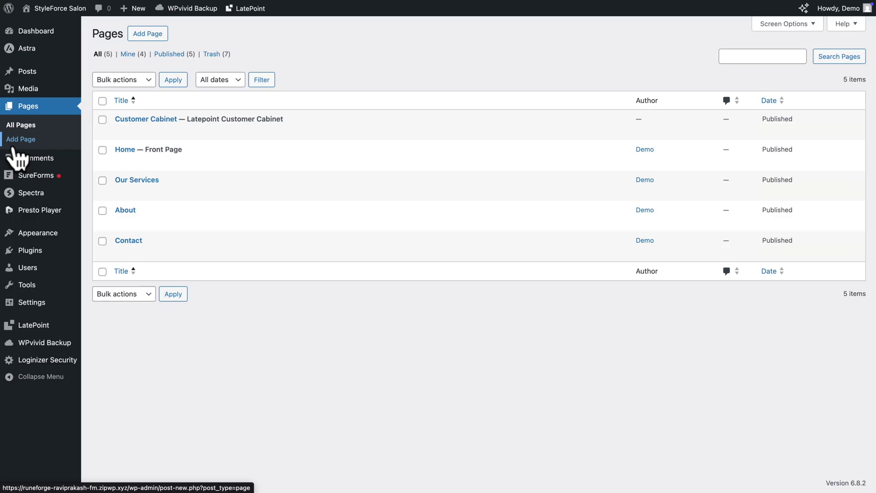
{"action": "mouse_move", "coordinate": [127, 125]}
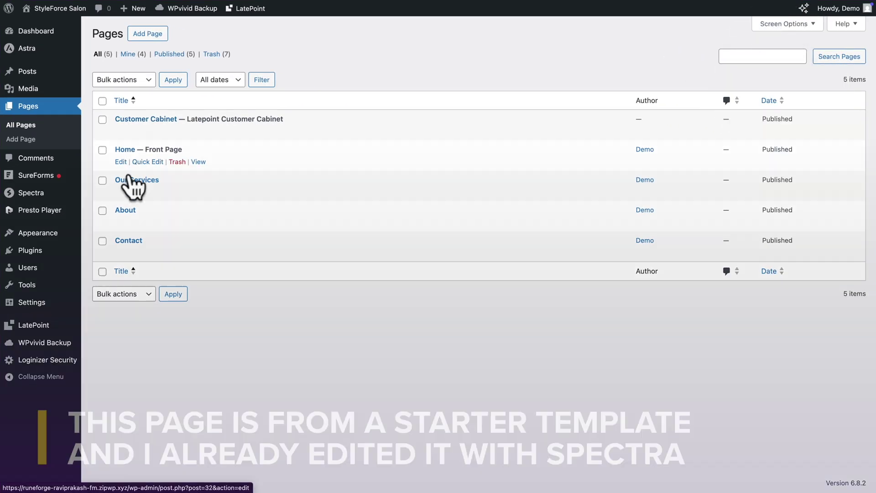
{"action": "mouse_move", "coordinate": [137, 195]}
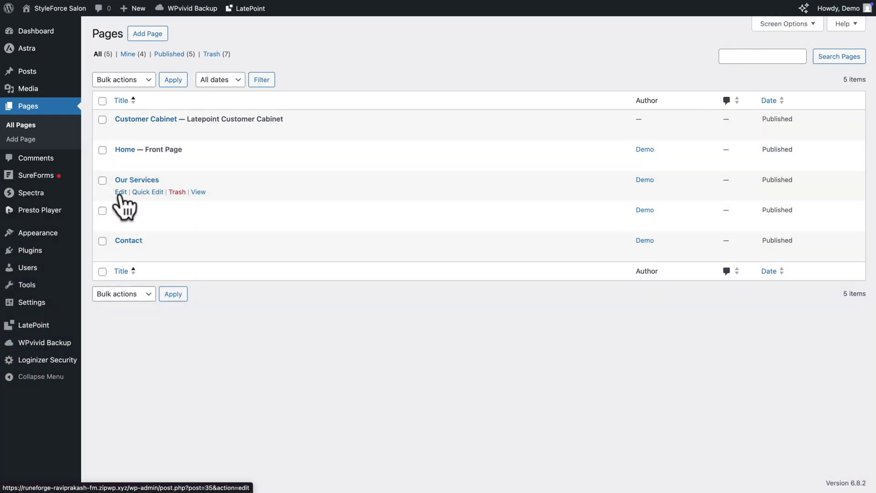
Step: Insert a LatePoint Booking Button block under the Haircut & Styling heading on Our Services, then save
{"action": "left_click", "coordinate": [120, 192]}
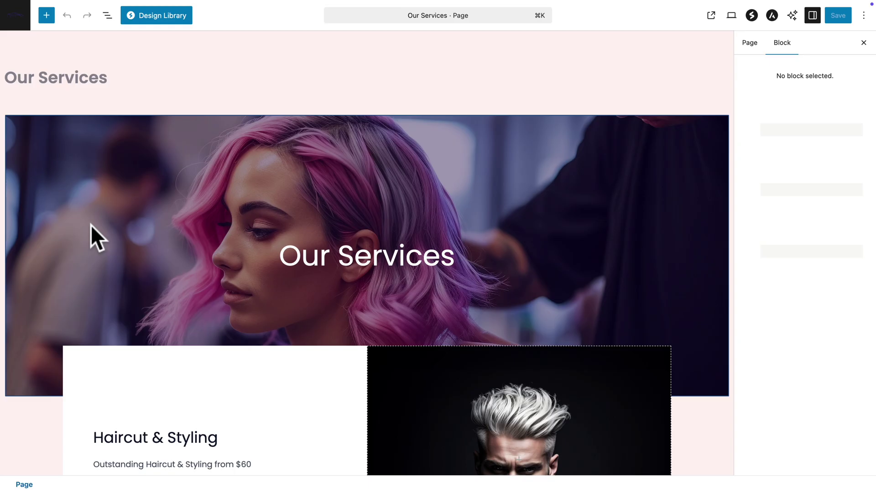
{"action": "scroll", "coordinate": [141, 250], "scroll_direction": "down", "scroll_amount": 6}
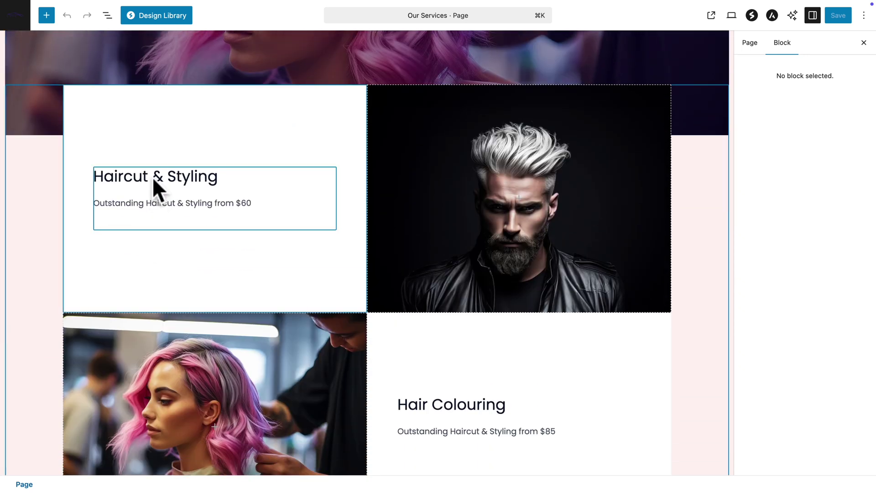
{"action": "left_click", "coordinate": [153, 177]}
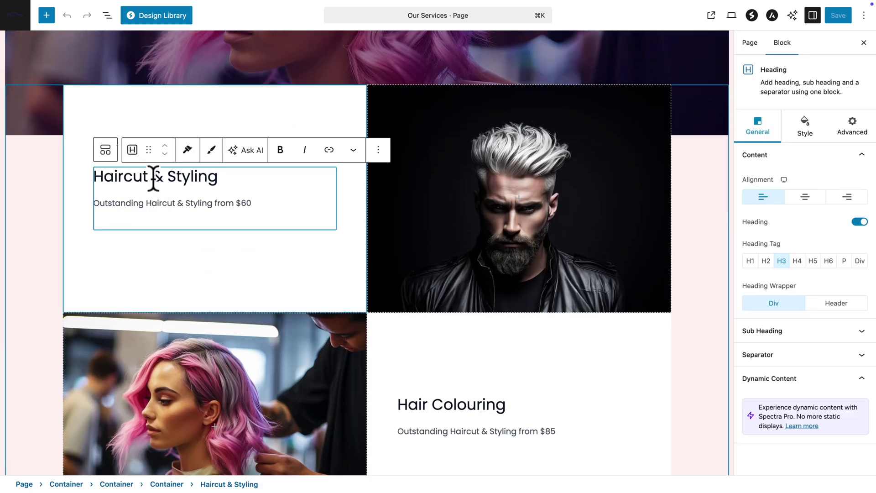
{"action": "left_click", "coordinate": [47, 17]}
{"action": "left_click", "coordinate": [47, 75]}
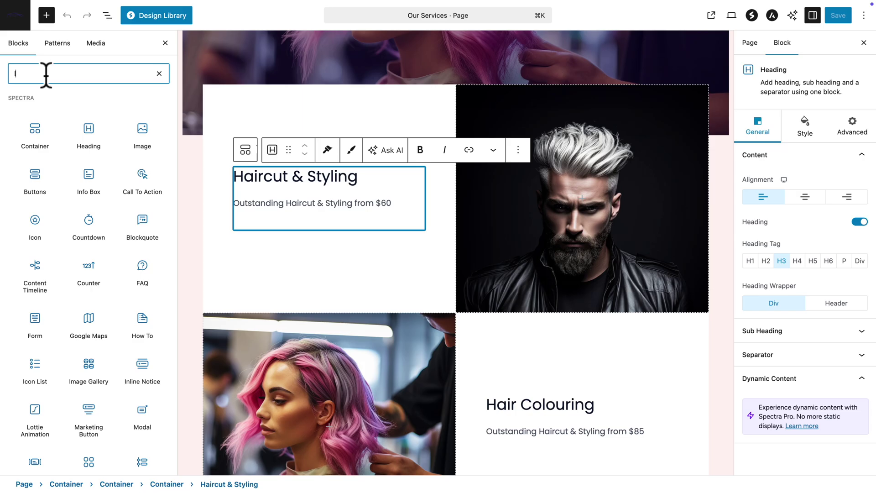
{"action": "type", "text": "latepoint"}
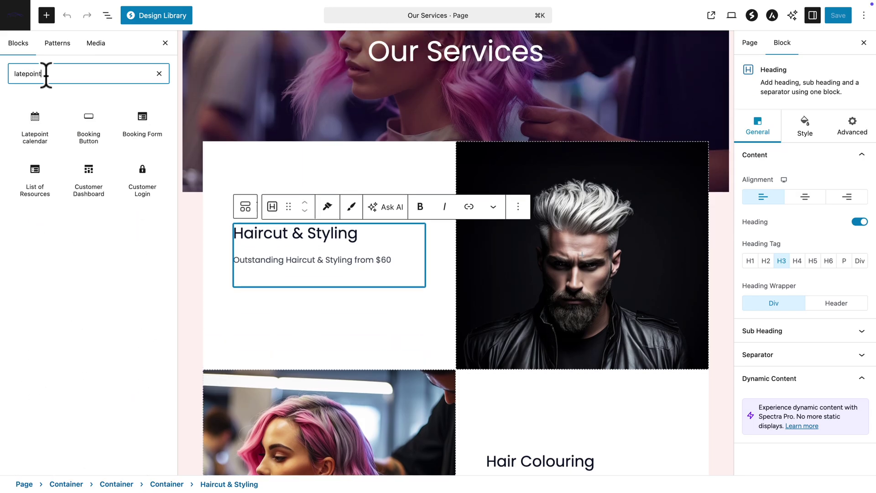
{"action": "left_click", "coordinate": [84, 117]}
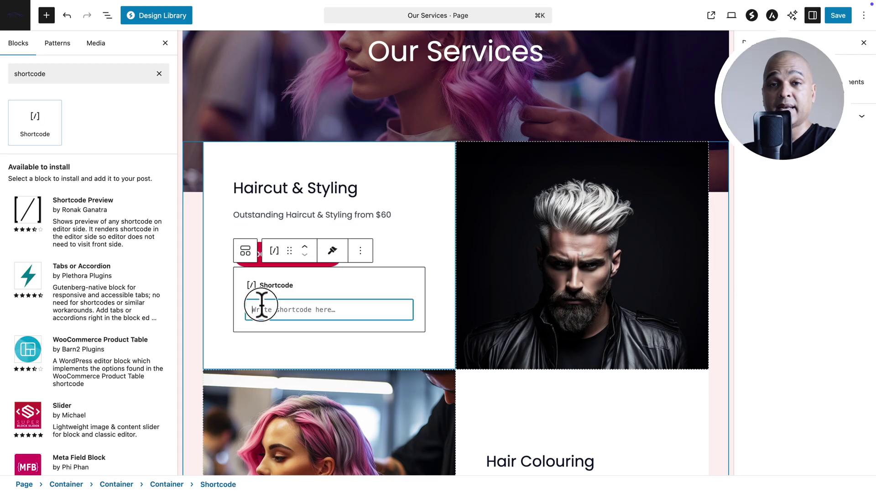
{"action": "type", "text": "[latepoint_book_button]"}
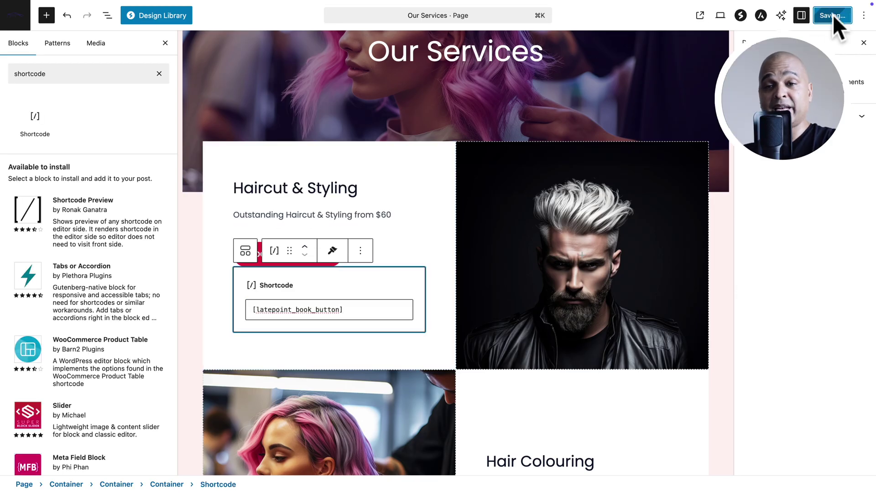
{"action": "left_click", "coordinate": [833, 14]}
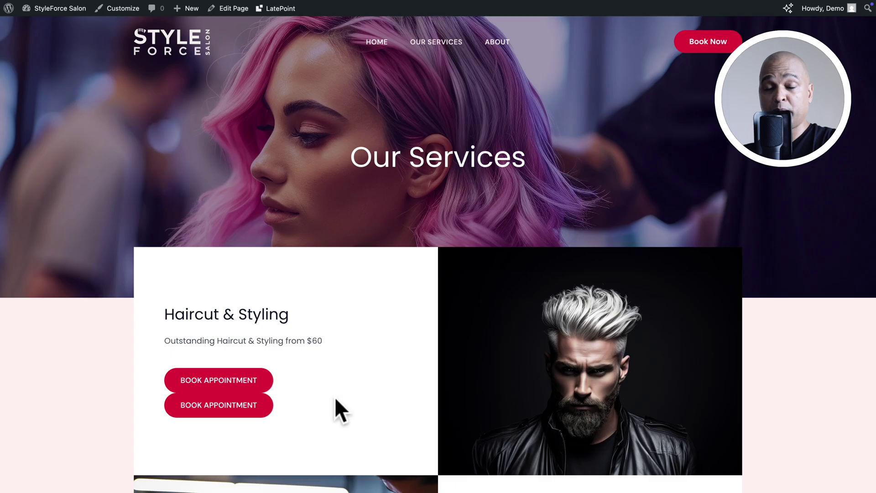
Step: Insert LatePoint Booking Button blocks under the Hair Colouring and Hair Extensions headings
{"action": "scroll", "coordinate": [342, 409], "scroll_direction": "down", "scroll_amount": 2}
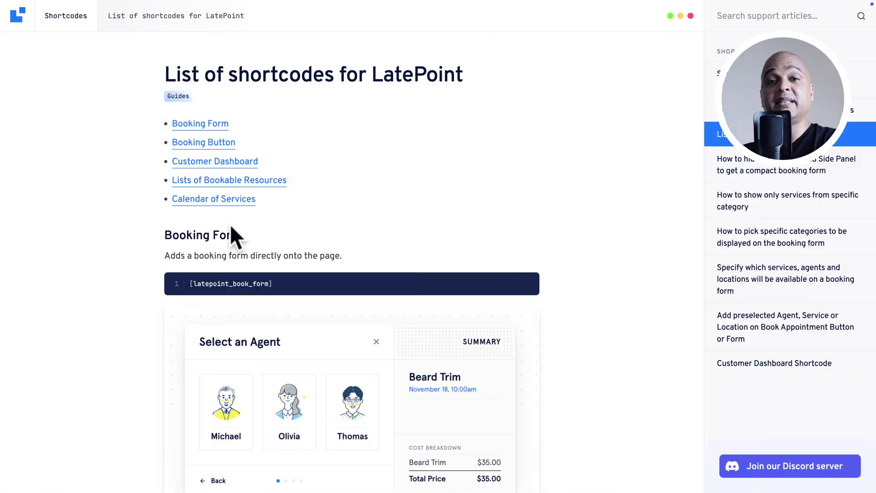
{"action": "scroll", "coordinate": [230, 224], "scroll_direction": "down", "scroll_amount": 10}
{"action": "scroll", "coordinate": [231, 226], "scroll_direction": "down", "scroll_amount": 7}
{"action": "scroll", "coordinate": [231, 227], "scroll_direction": "up", "scroll_amount": 10}
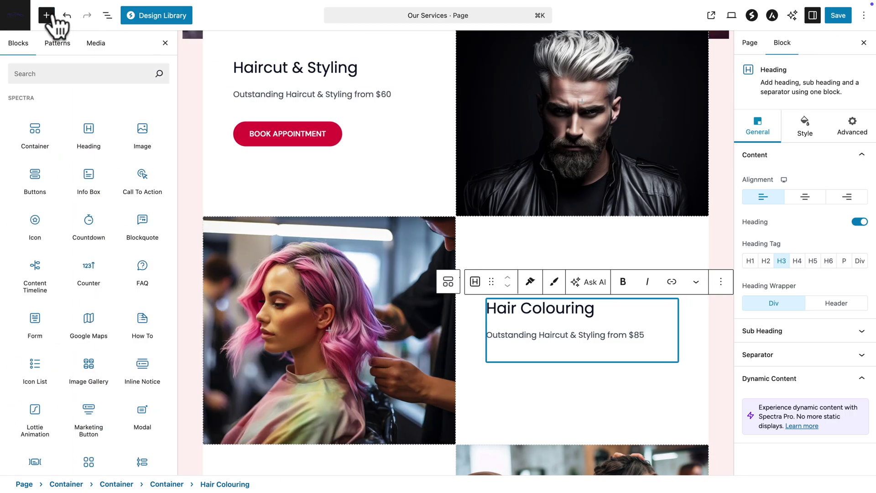
{"action": "type", "text": "latepoint"}
{"action": "left_click", "coordinate": [88, 126]}
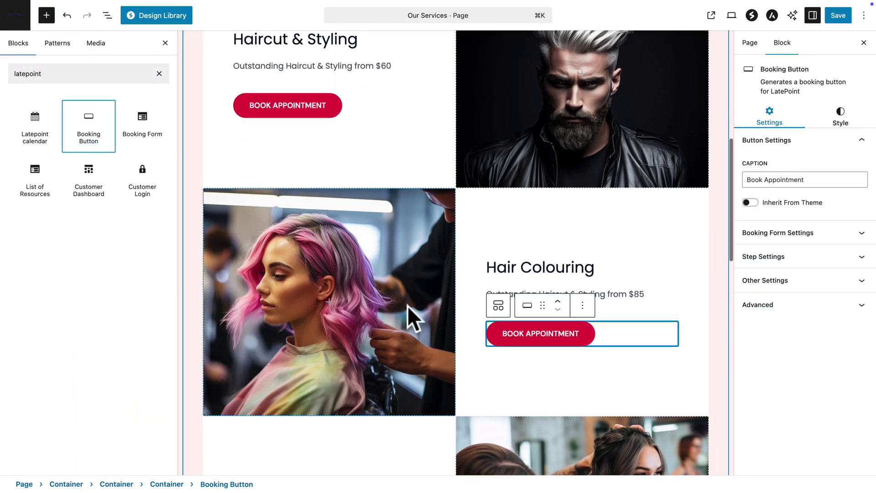
{"action": "scroll", "coordinate": [407, 305], "scroll_direction": "down", "scroll_amount": 5}
{"action": "left_click", "coordinate": [316, 279]}
{"action": "left_click", "coordinate": [89, 126]}
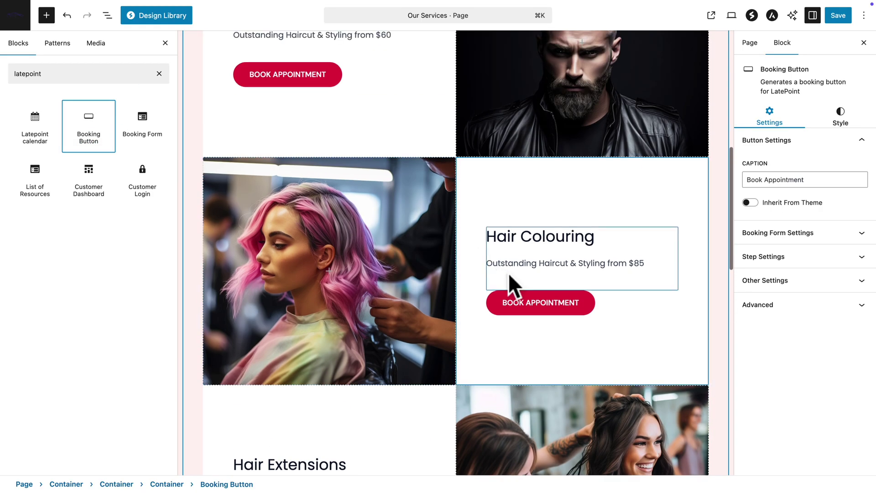
Step: Set the Hair Colouring button's Preselected Service to Hair Coloring, save, and view the live page
{"action": "left_click", "coordinate": [518, 302]}
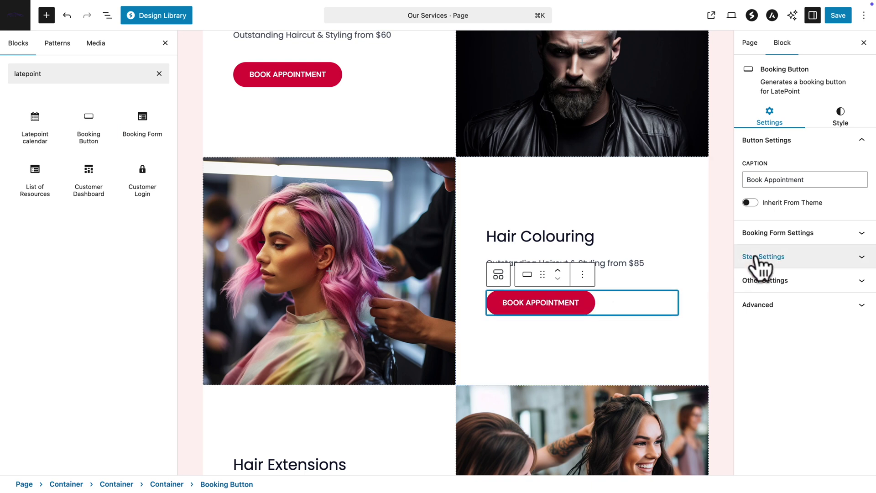
{"action": "left_click", "coordinate": [735, 257]}
{"action": "scroll", "coordinate": [755, 258], "scroll_direction": "down", "scroll_amount": 3}
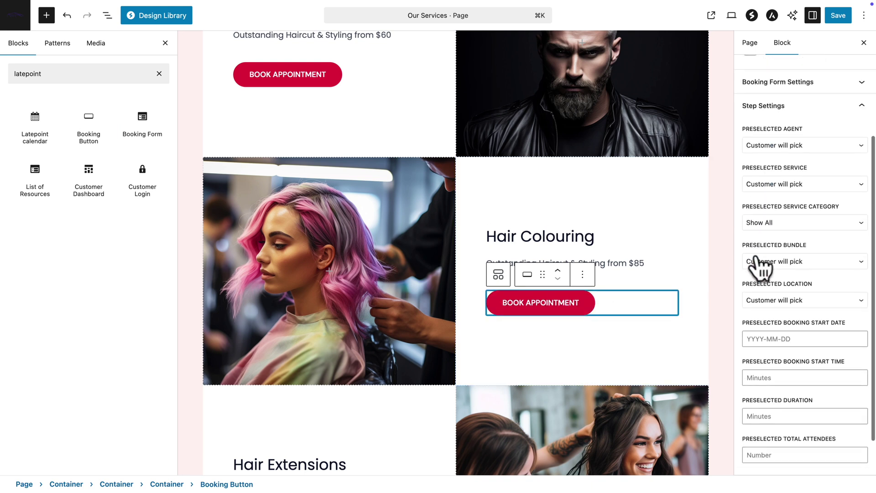
{"action": "left_click", "coordinate": [756, 185]}
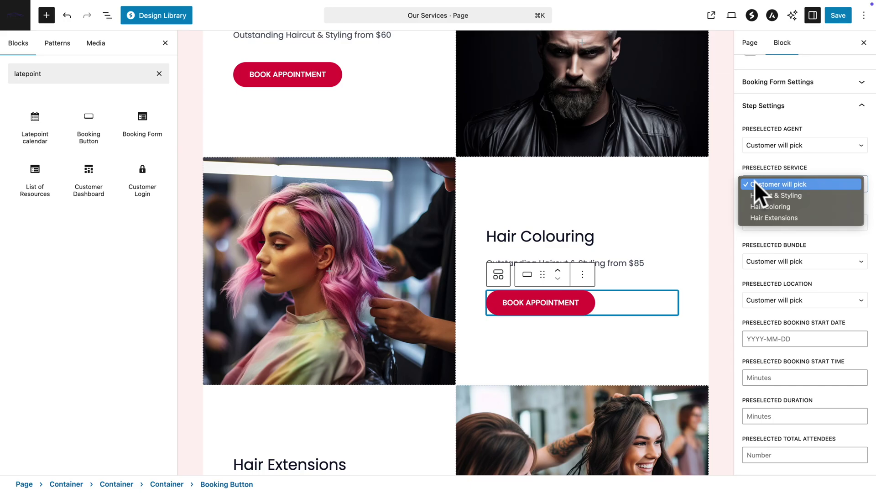
{"action": "left_click", "coordinate": [754, 206]}
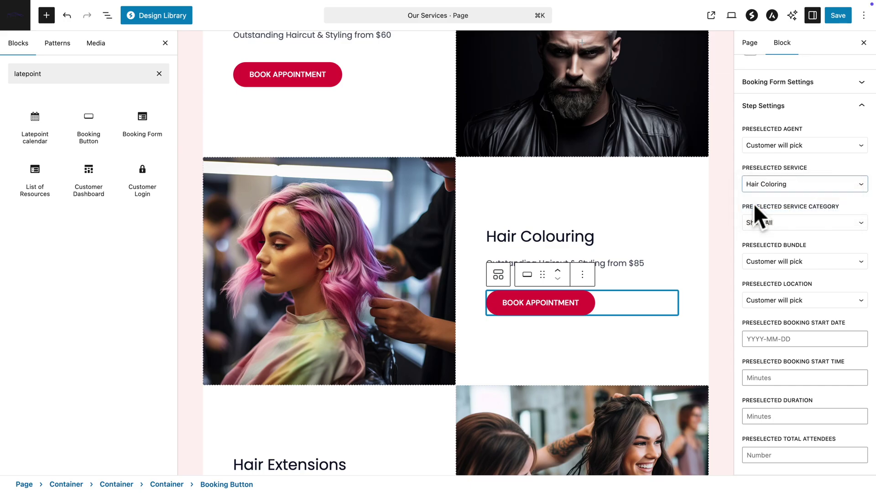
{"action": "left_click", "coordinate": [835, 16]}
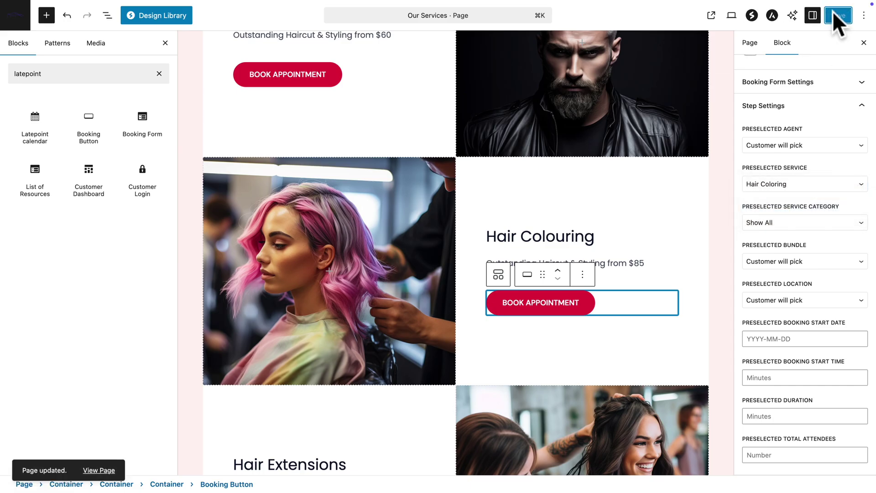
{"action": "left_click", "coordinate": [710, 16]}
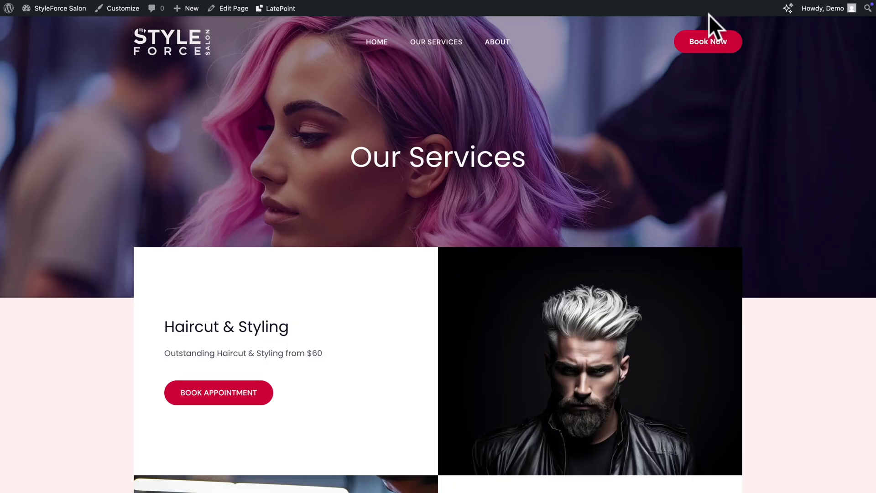
Step: Try the Haircut & Styling button, then confirm the Hair Colouring button skips to date selection
{"action": "left_click", "coordinate": [212, 395]}
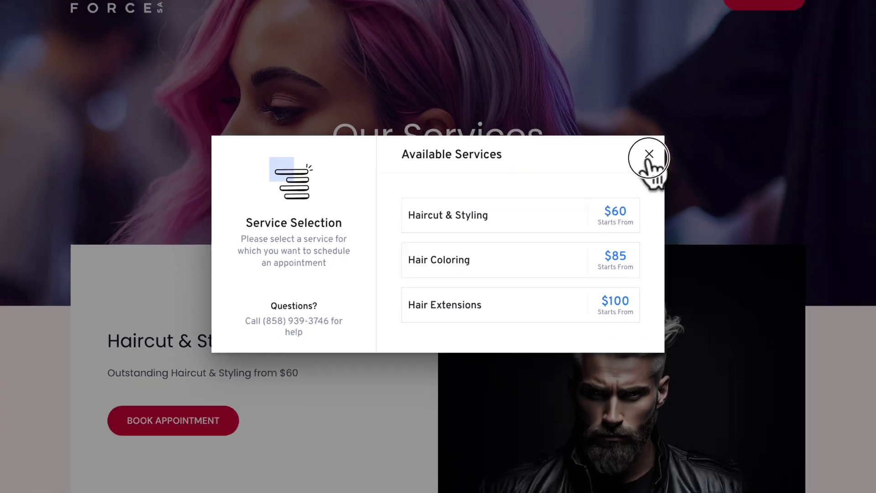
{"action": "left_click", "coordinate": [686, 135]}
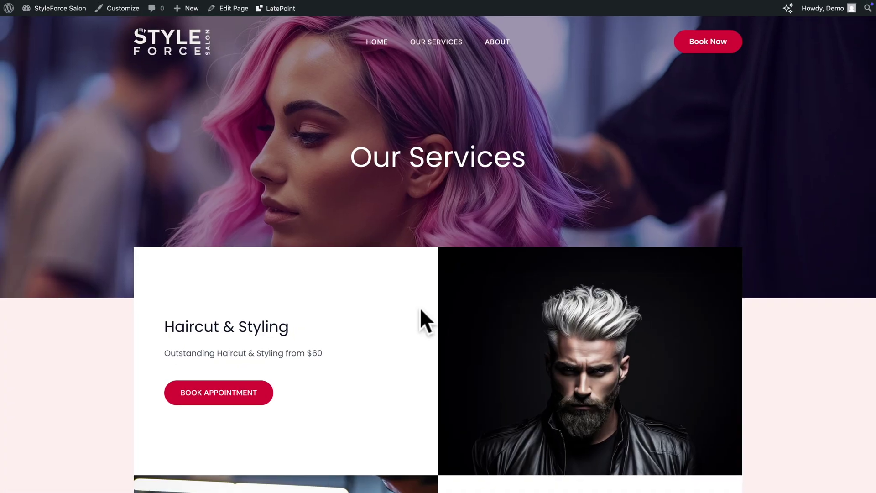
{"action": "scroll", "coordinate": [420, 307], "scroll_direction": "down", "scroll_amount": 6}
{"action": "left_click", "coordinate": [510, 326]}
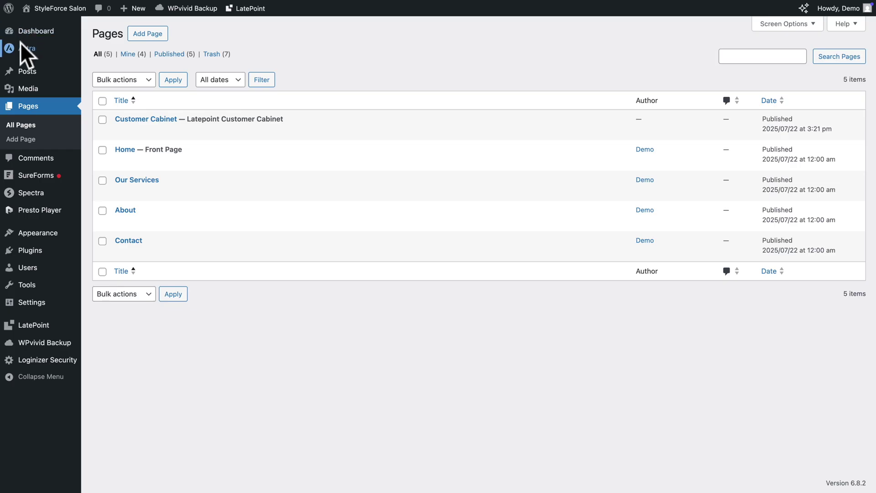
Step: In the Customizer, add Customer Cabinet to Main Menu with the navigation label 'My account'
{"action": "mouse_move", "coordinate": [22, 46]}
{"action": "left_click", "coordinate": [109, 65]}
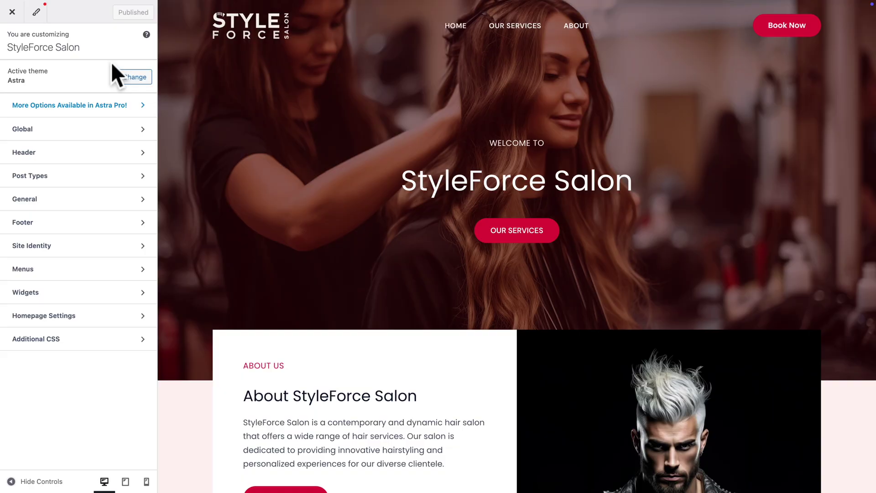
{"action": "left_click", "coordinate": [23, 269]}
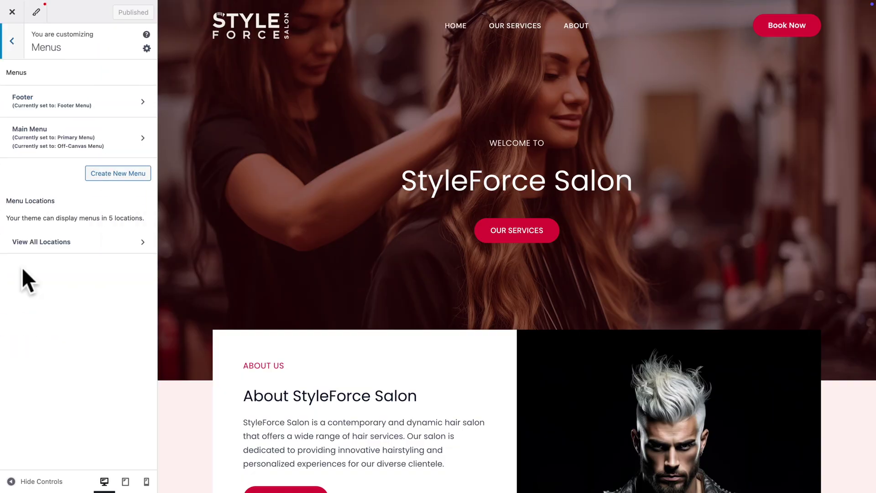
{"action": "left_click", "coordinate": [45, 152]}
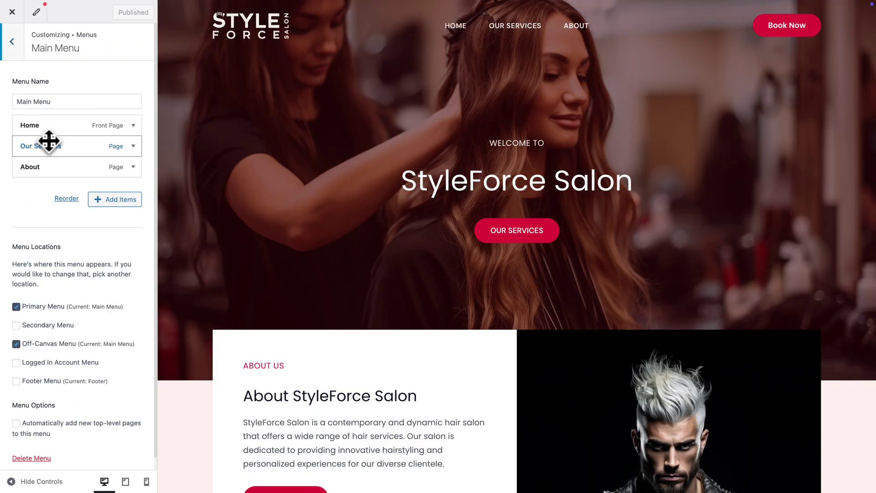
{"action": "left_click", "coordinate": [107, 201]}
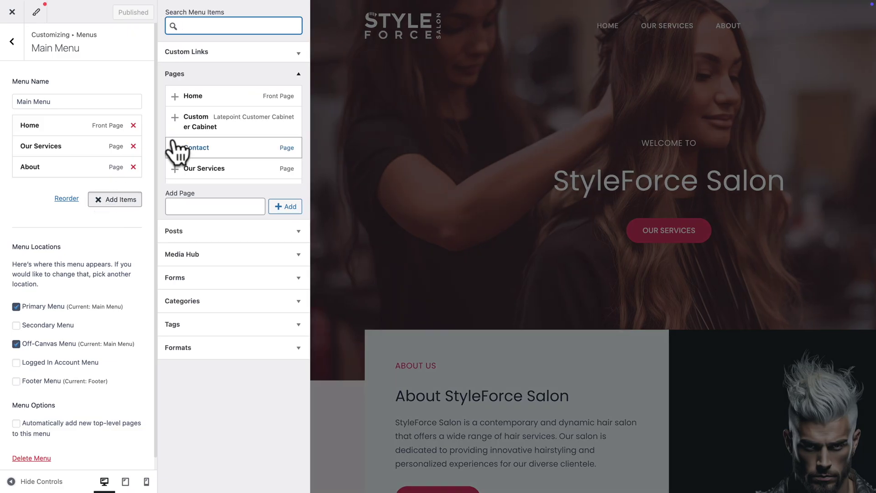
{"action": "left_click", "coordinate": [201, 130]}
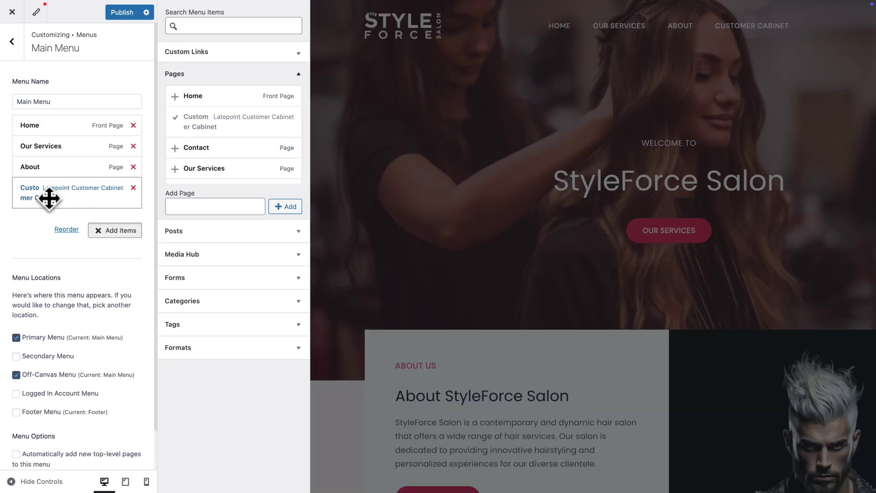
{"action": "left_click", "coordinate": [49, 198]}
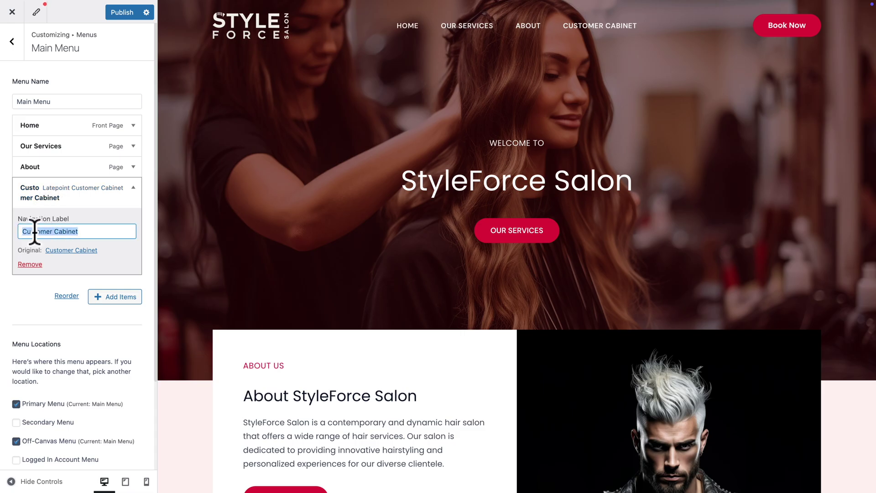
{"action": "type", "text": "My account"}
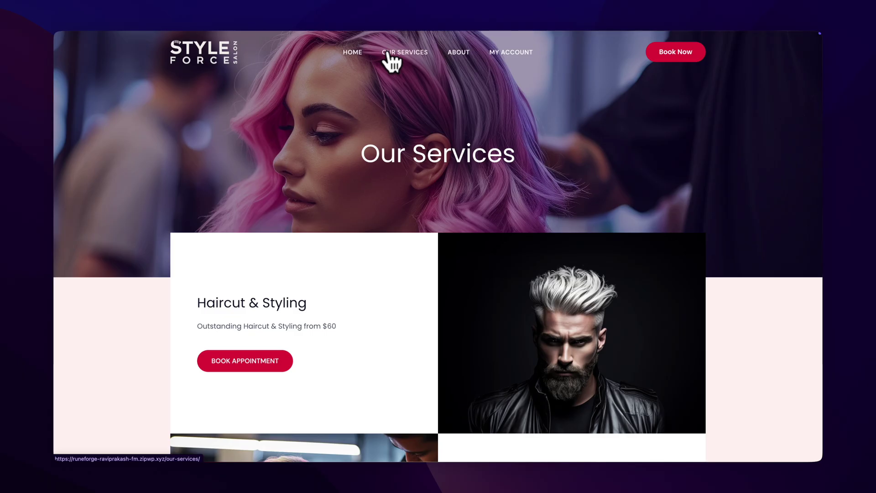
Step: Book Haircut & Styling for July 25 at 10:00 am and confirm it with Pay Later
{"action": "left_click", "coordinate": [235, 363]}
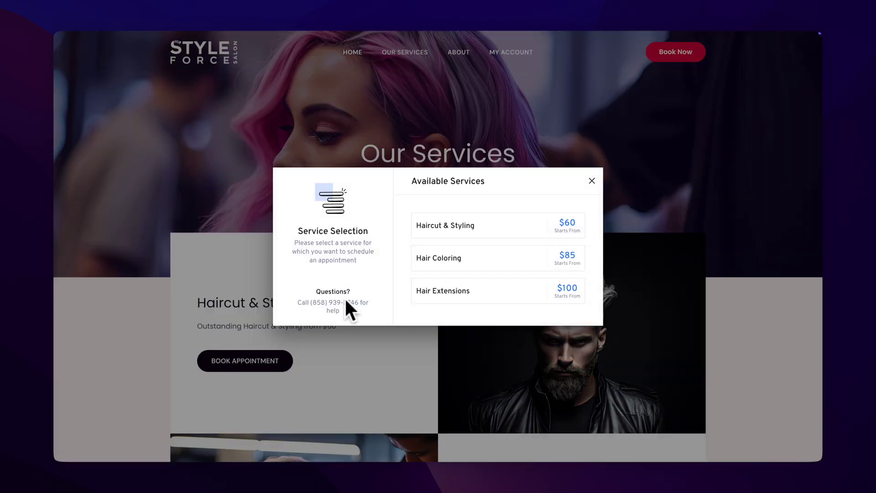
{"action": "left_click", "coordinate": [467, 221]}
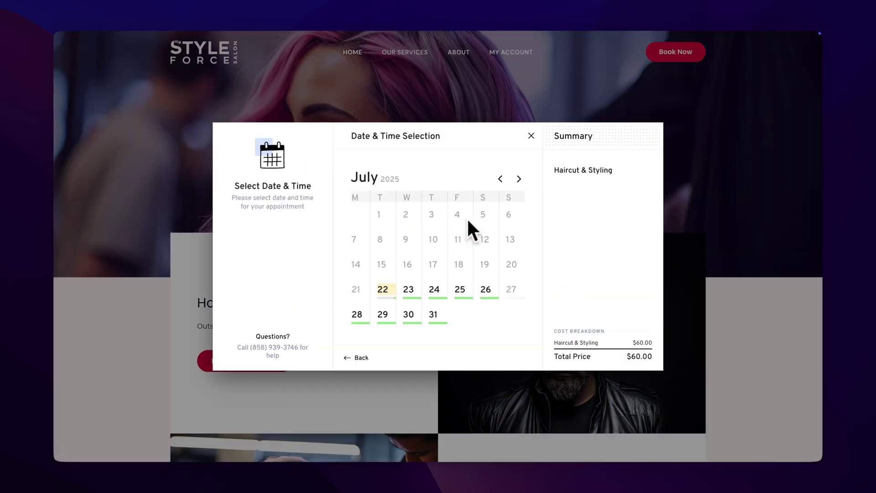
{"action": "left_click", "coordinate": [459, 281]}
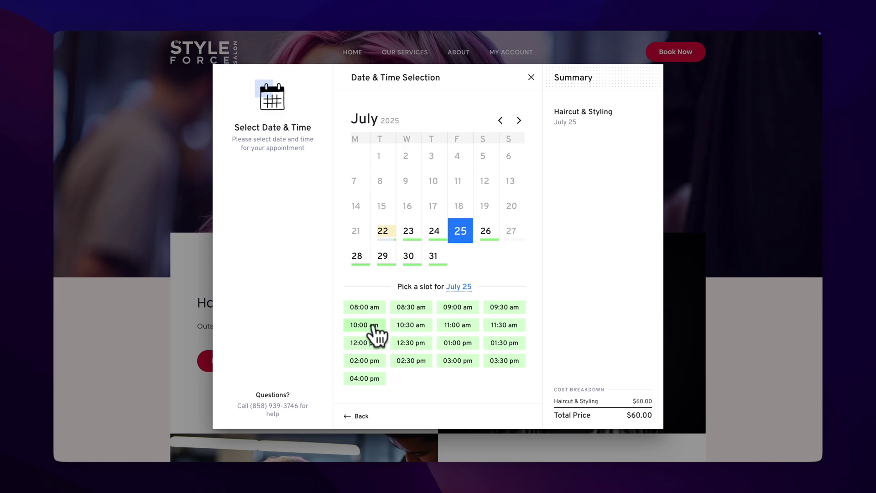
{"action": "left_click", "coordinate": [381, 329]}
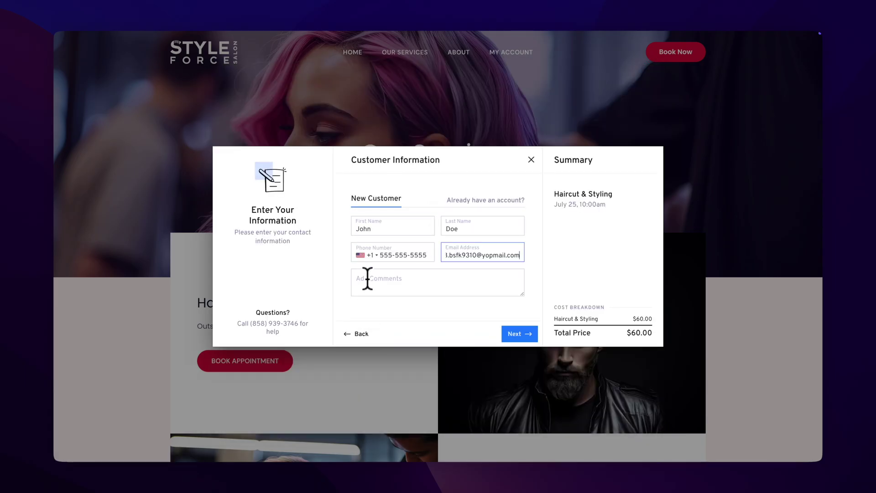
{"action": "left_click", "coordinate": [520, 334]}
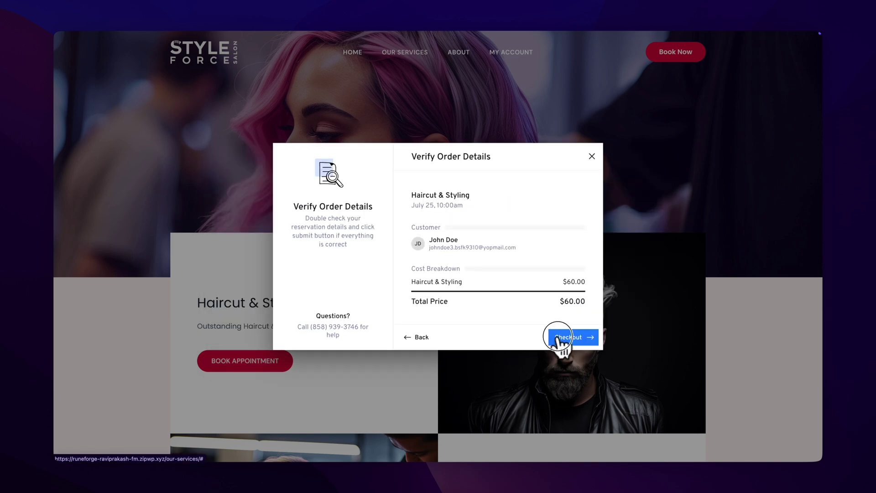
{"action": "left_click", "coordinate": [557, 337]}
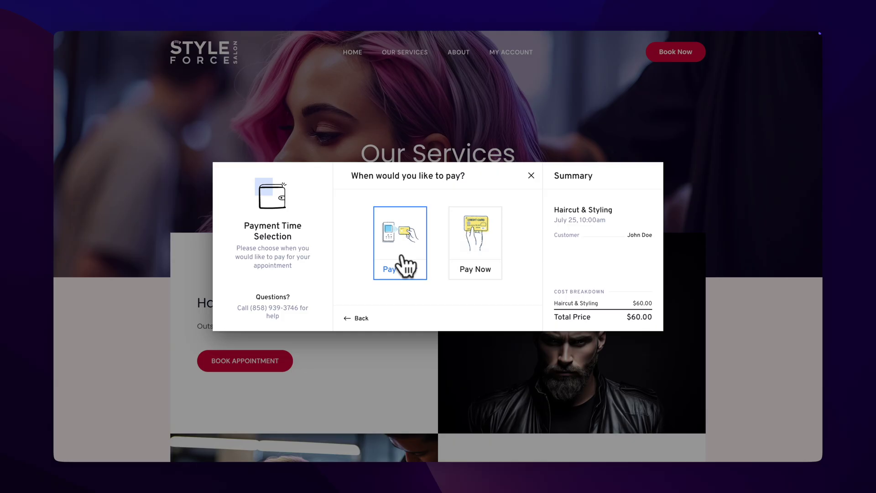
{"action": "left_click", "coordinate": [401, 258]}
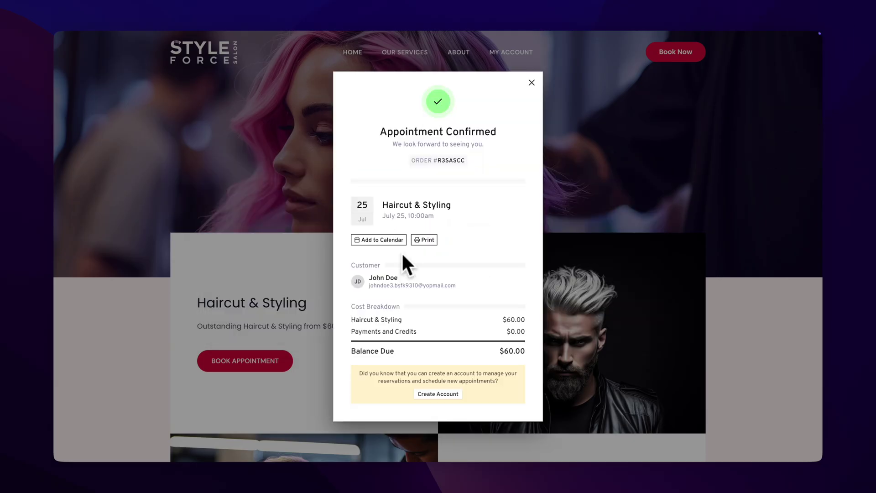
Step: Create a customer account with a password from the confirmation, then log out of the Customer Cabinet
{"action": "left_click", "coordinate": [429, 395]}
{"action": "key", "text": "ctrl+v"}
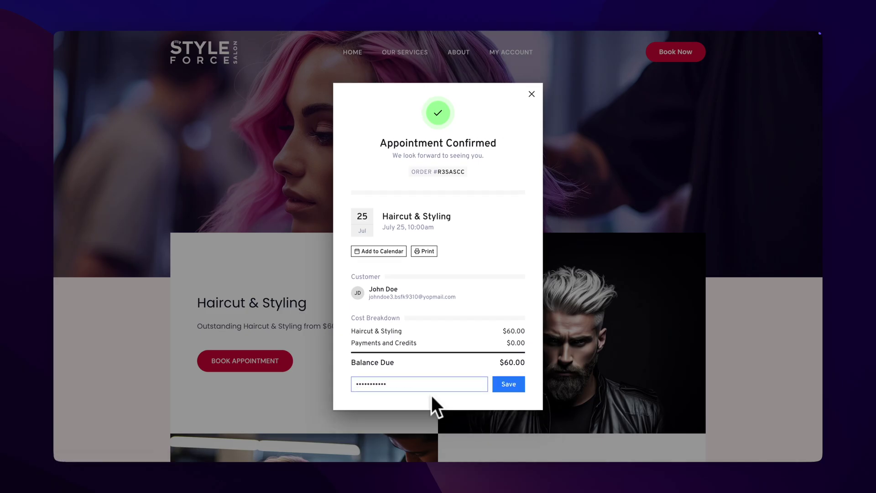
{"action": "left_click", "coordinate": [508, 385]}
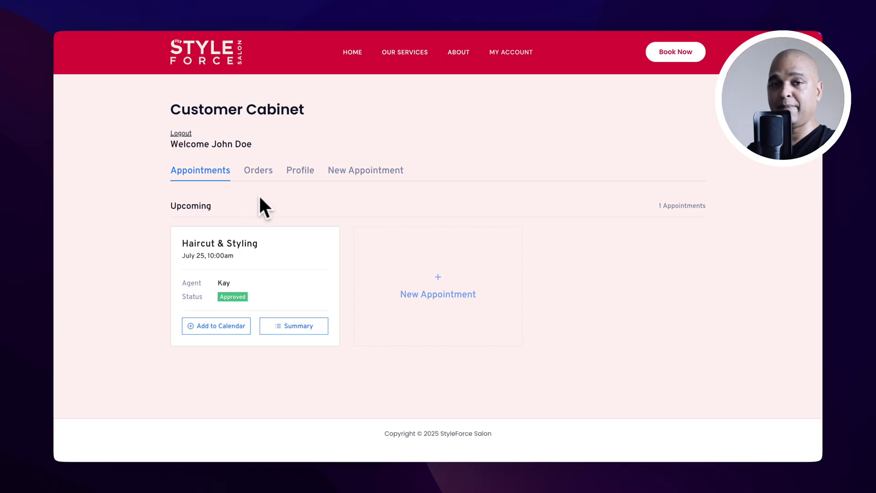
{"action": "left_click", "coordinate": [186, 134]}
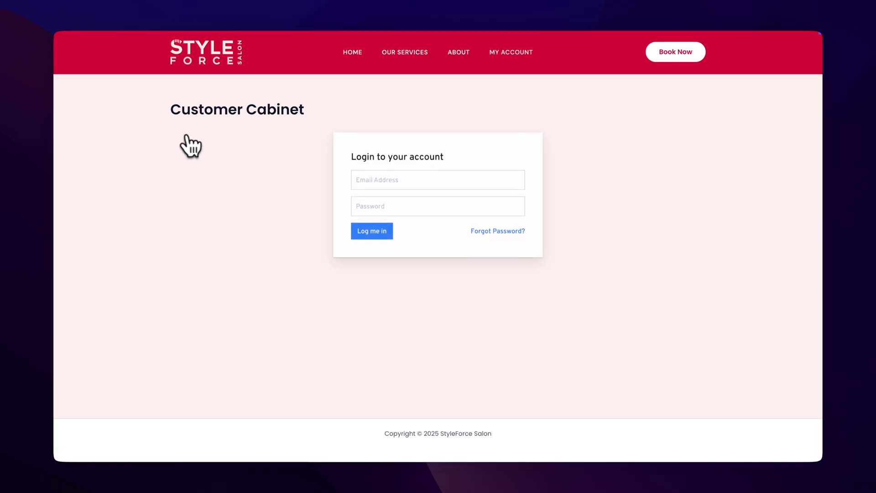
Step: Go home via the logo, open MY ACCOUNT, and log in with the new customer's credentials
{"action": "left_click", "coordinate": [190, 62]}
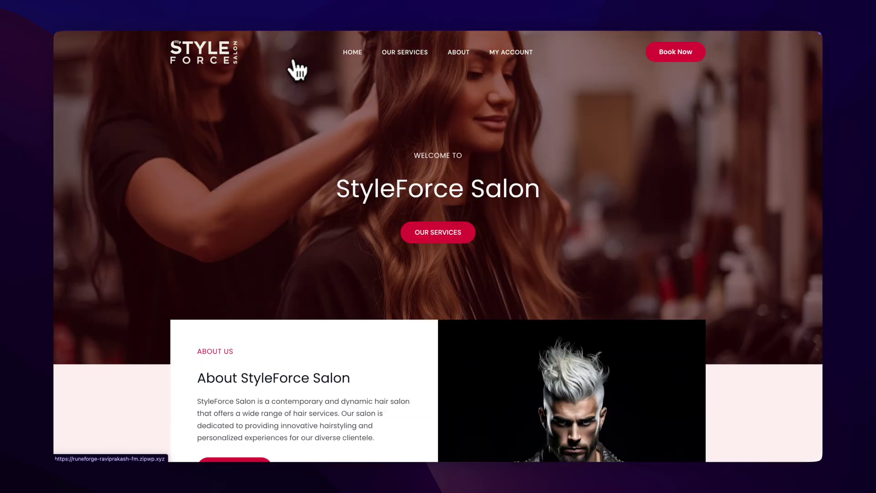
{"action": "left_click", "coordinate": [510, 61]}
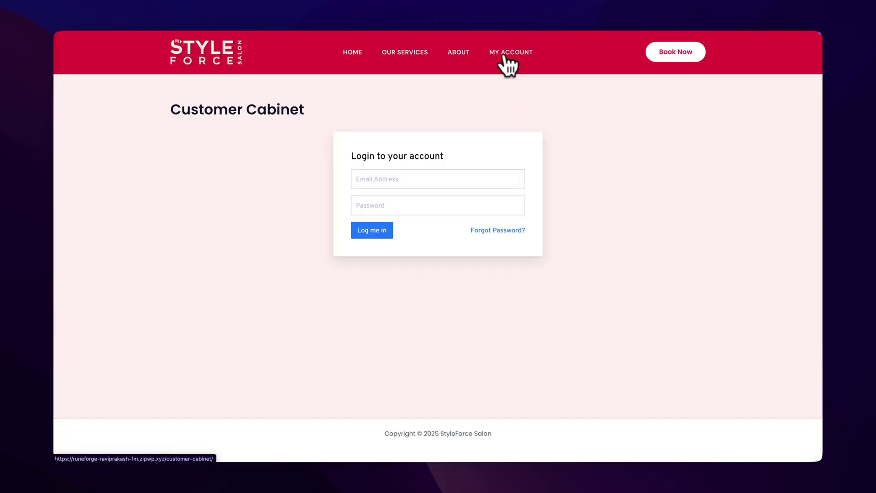
{"action": "left_click", "coordinate": [369, 182]}
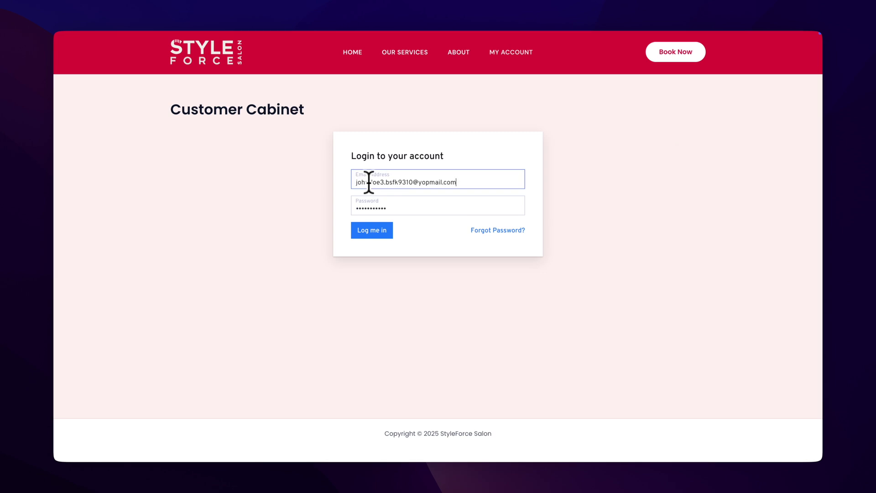
{"action": "left_click", "coordinate": [364, 233]}
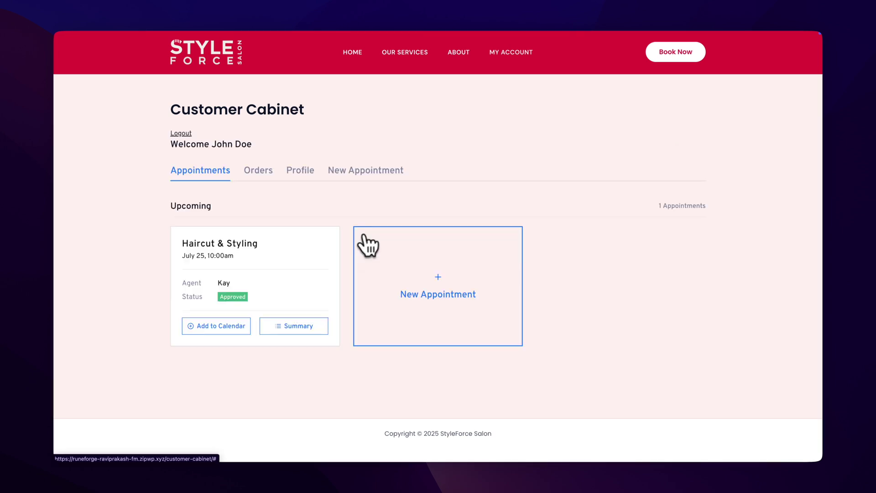